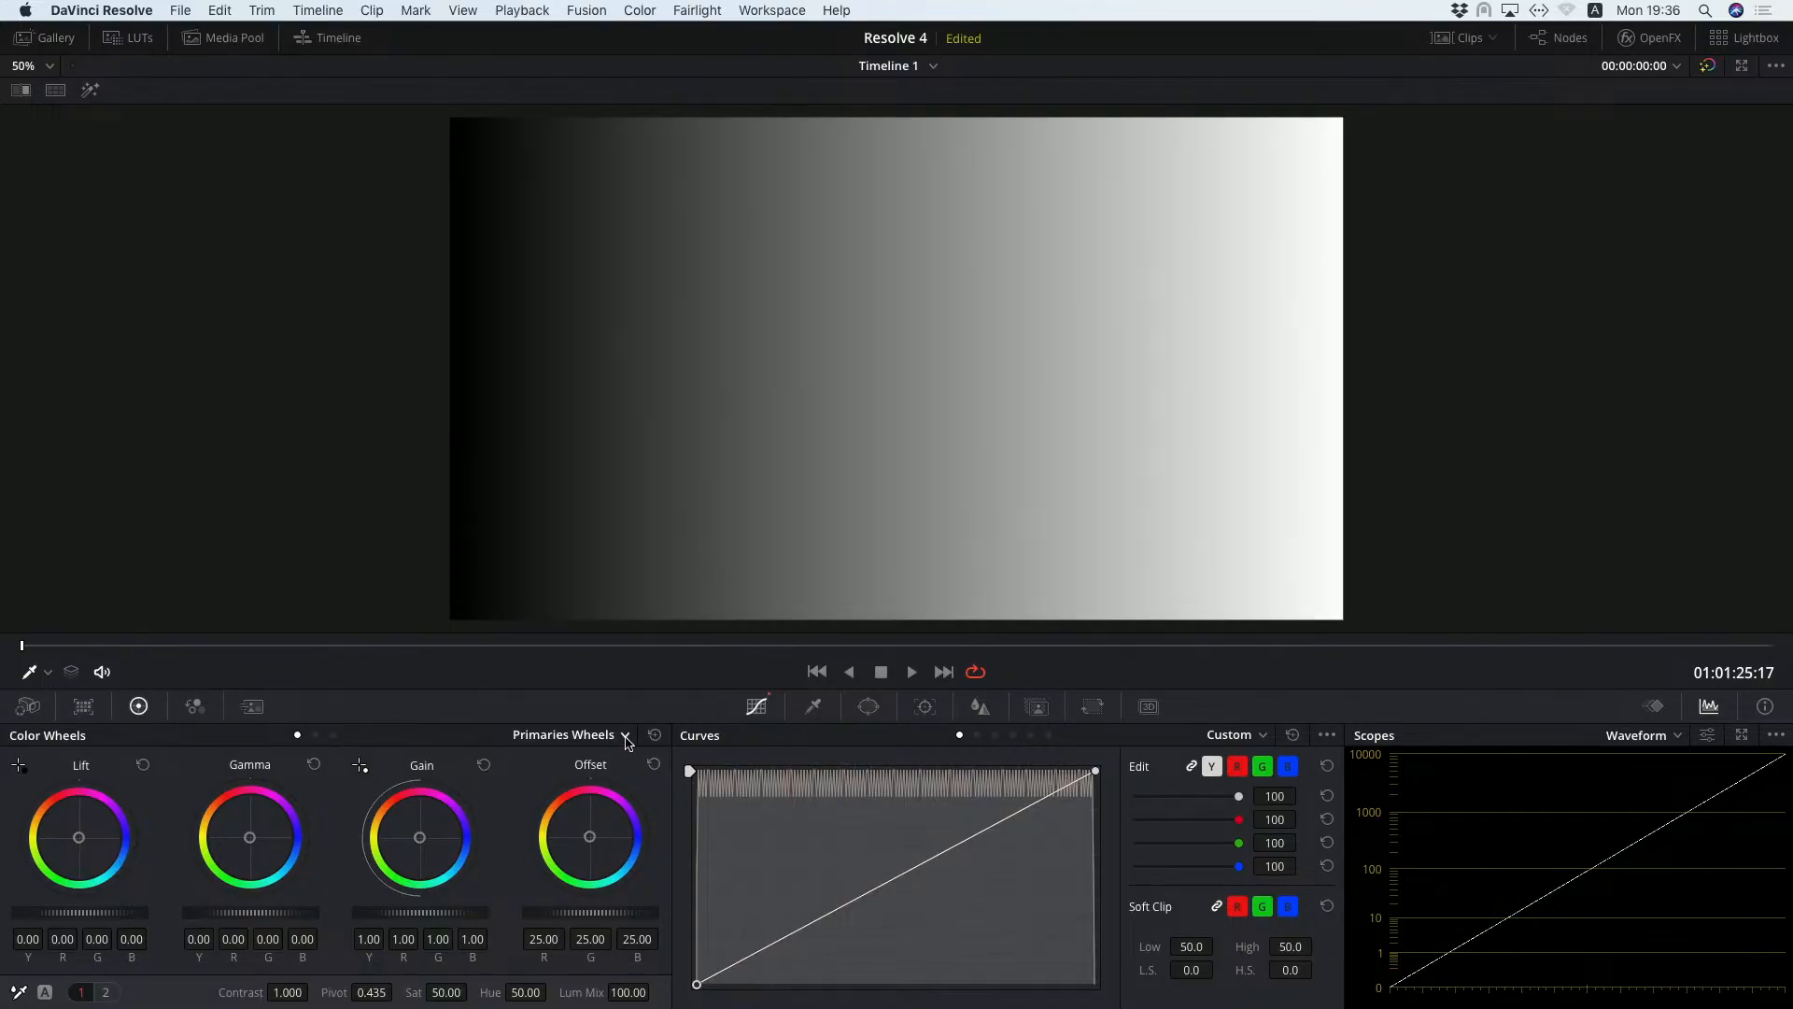
Switch the color wheels from Primaries Wheels to Log mode and sample a dark gray tone in the gradient image.
click(626, 737)
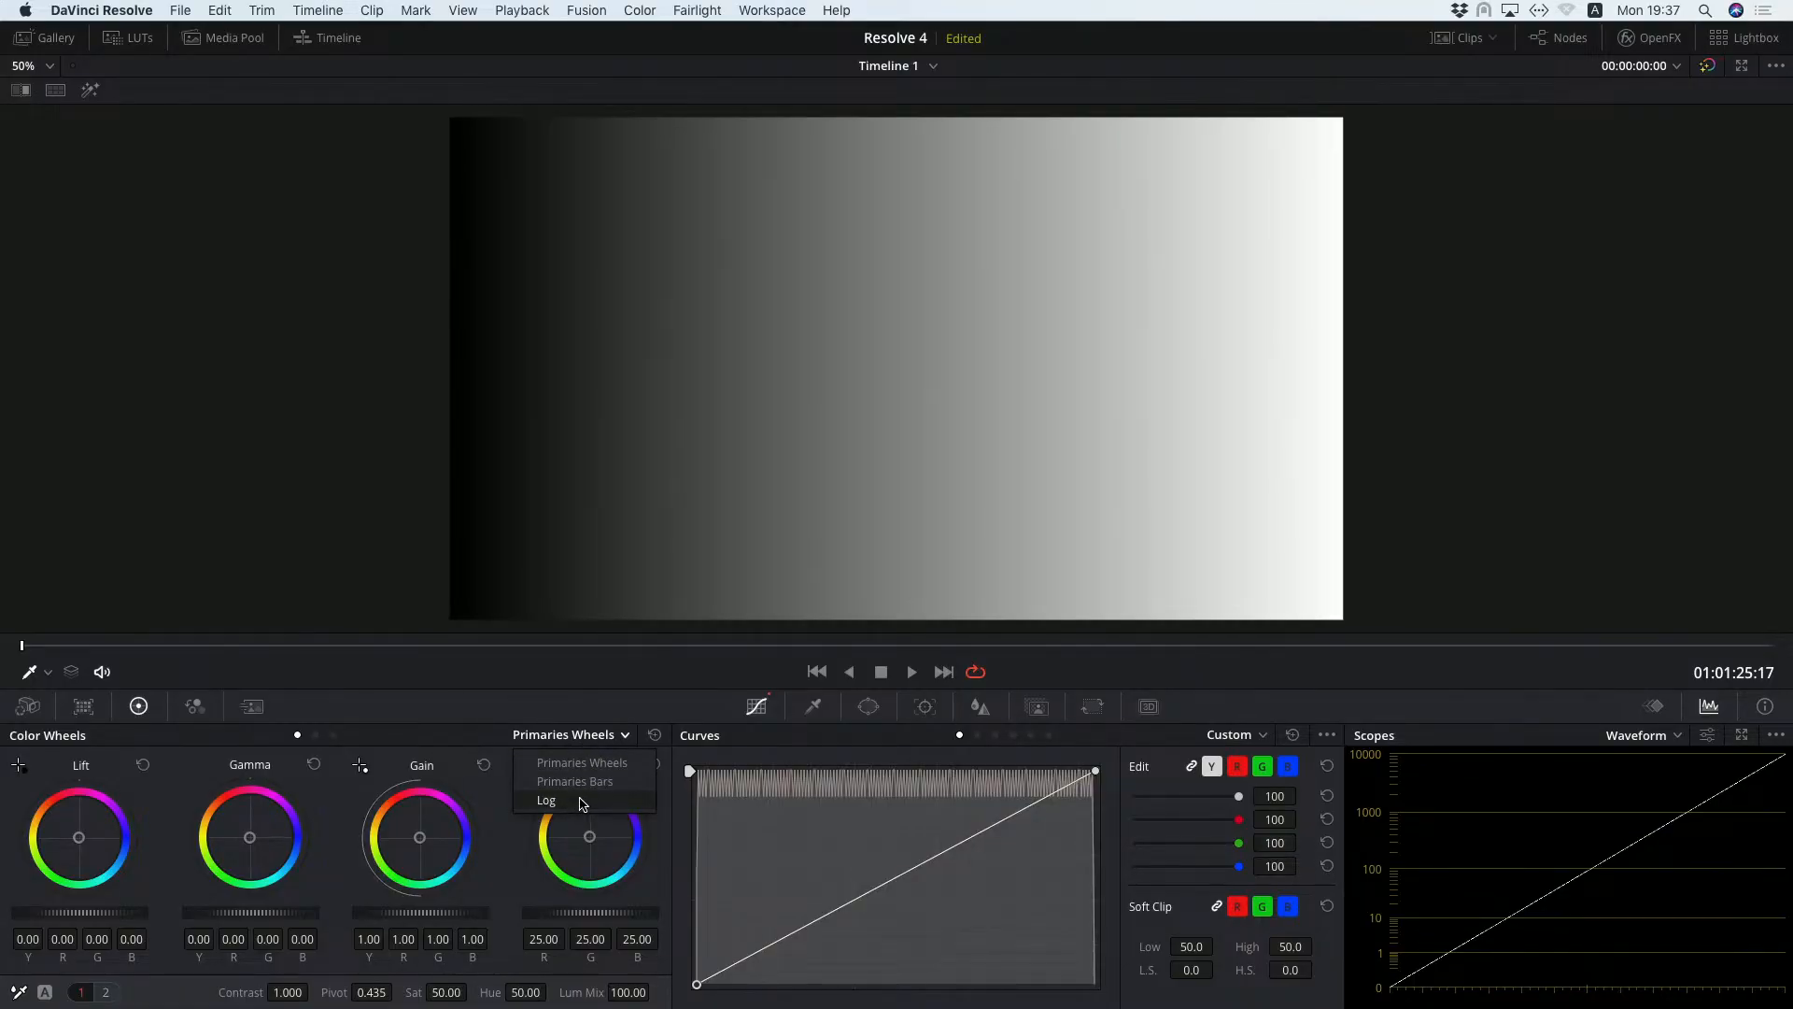
click(581, 804)
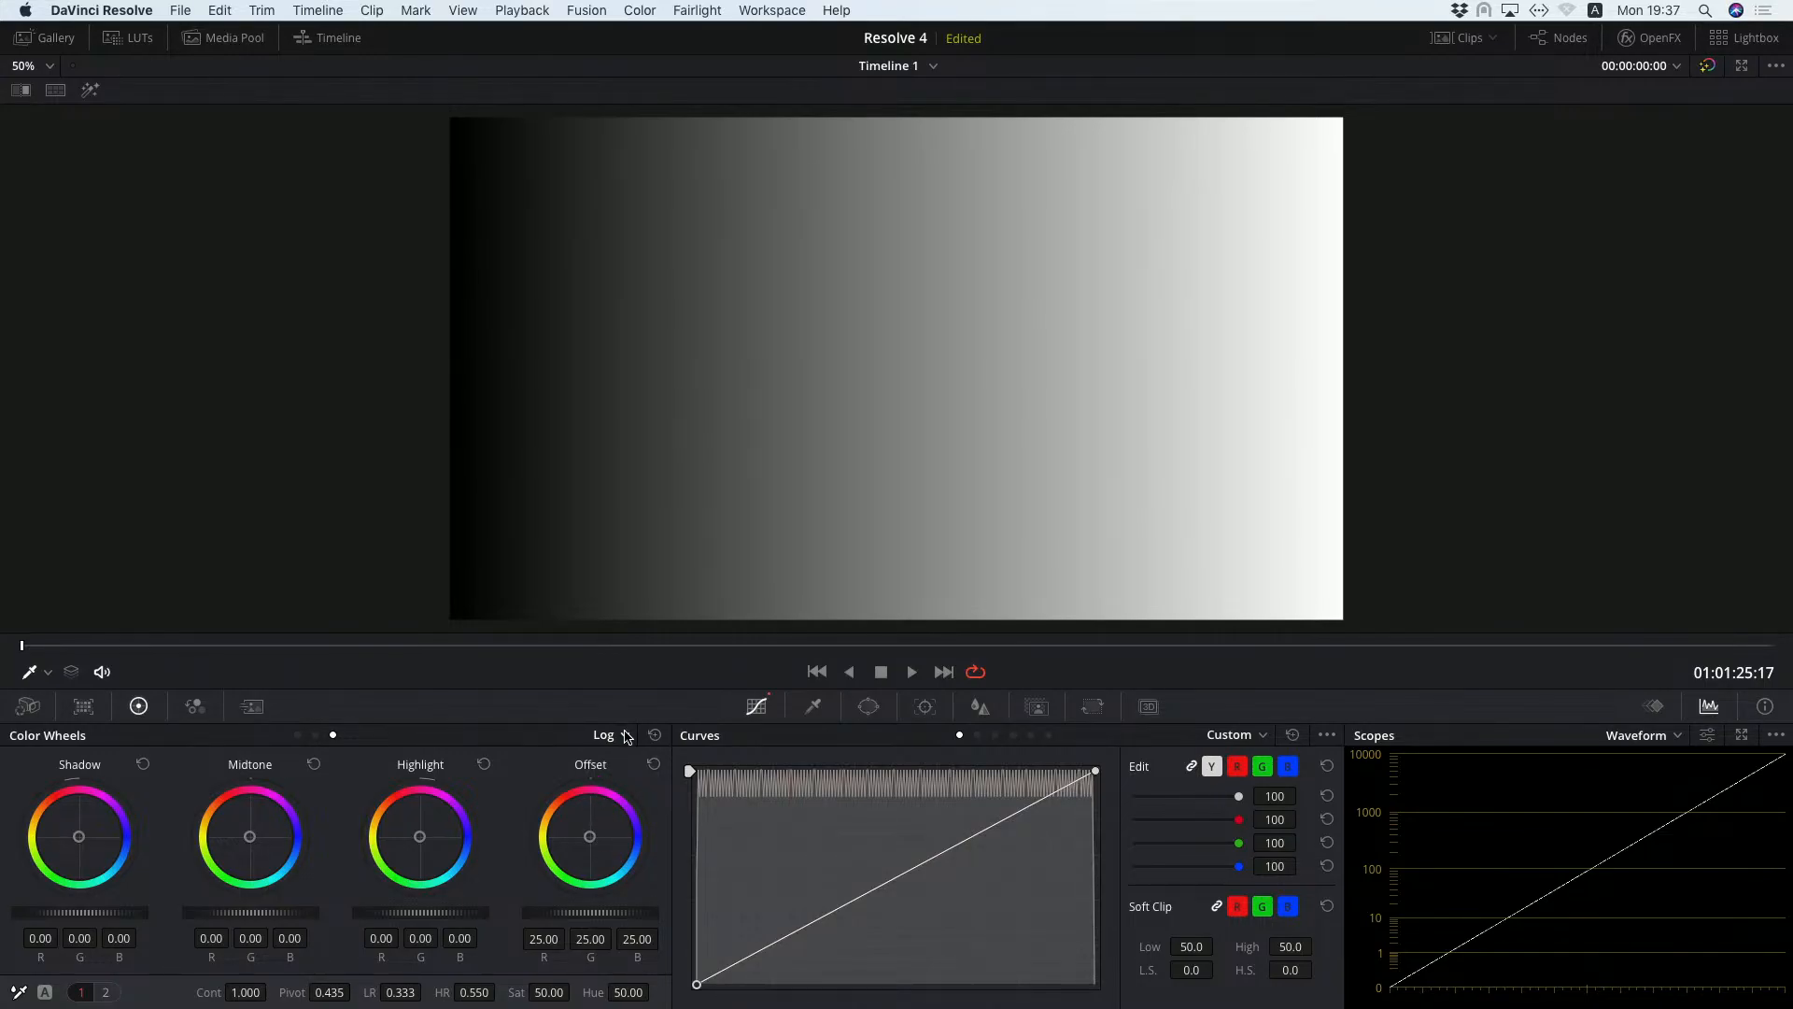
click(623, 736)
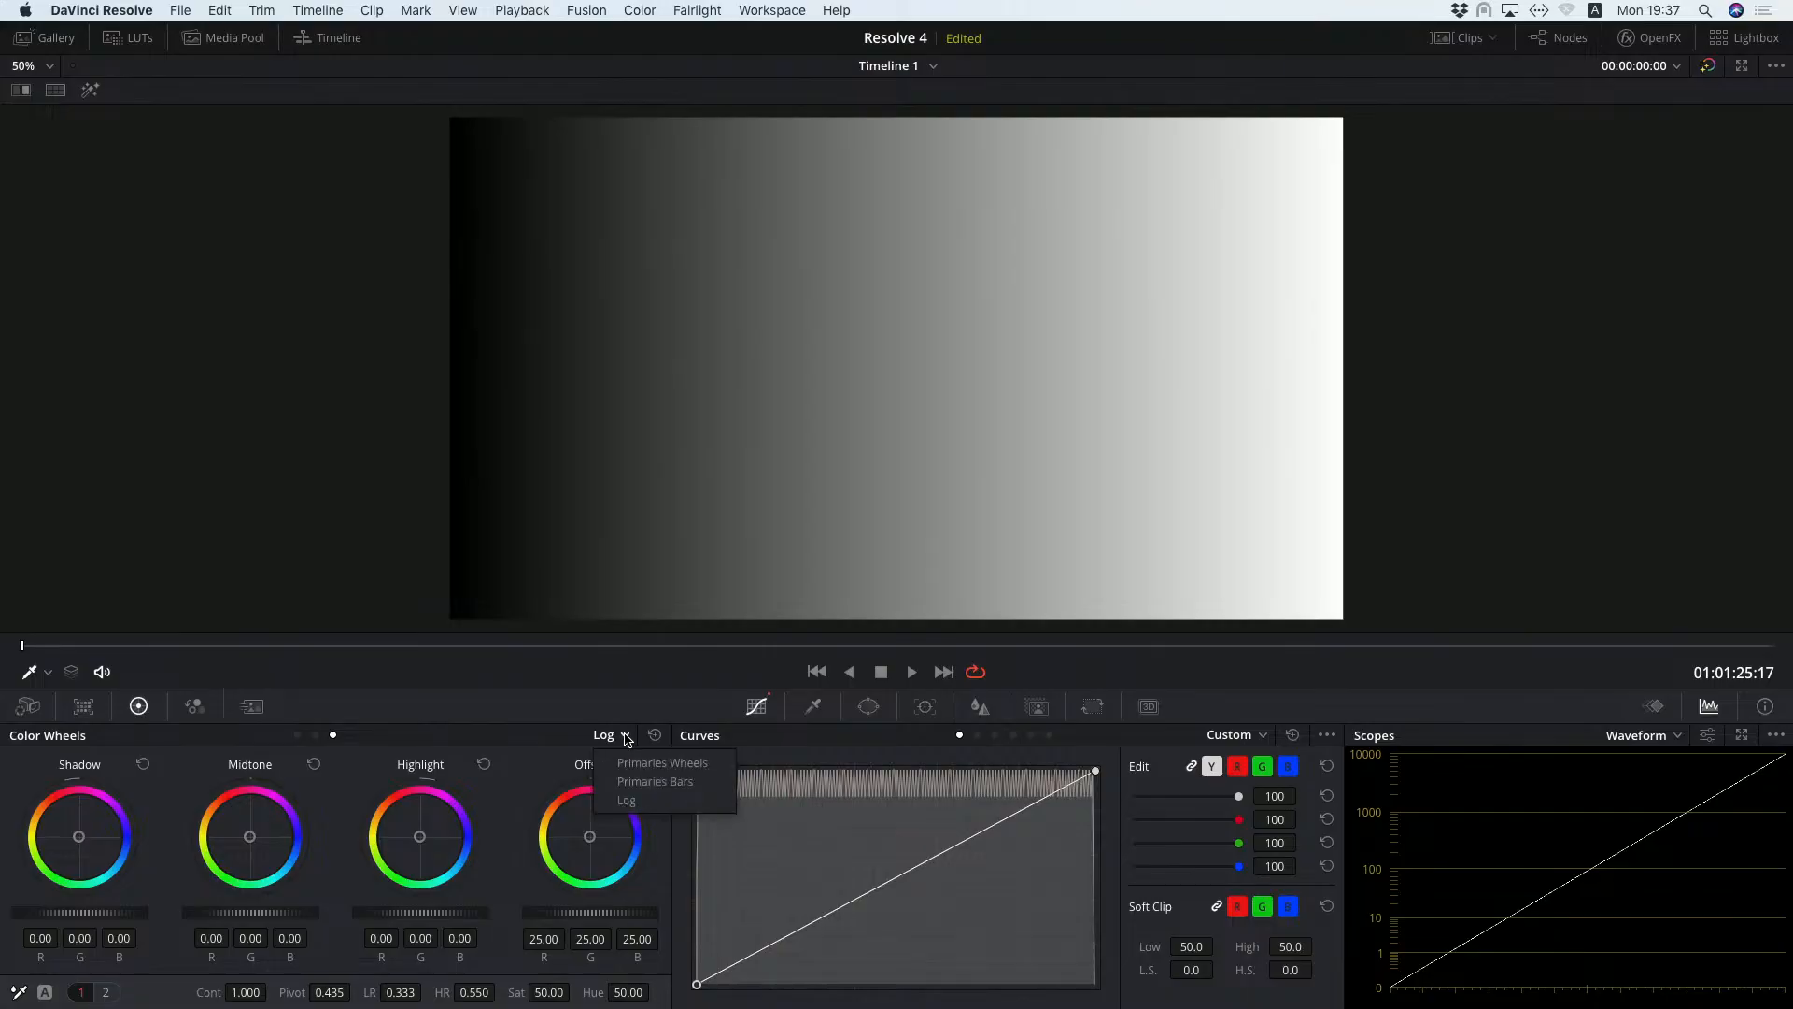
click(493, 707)
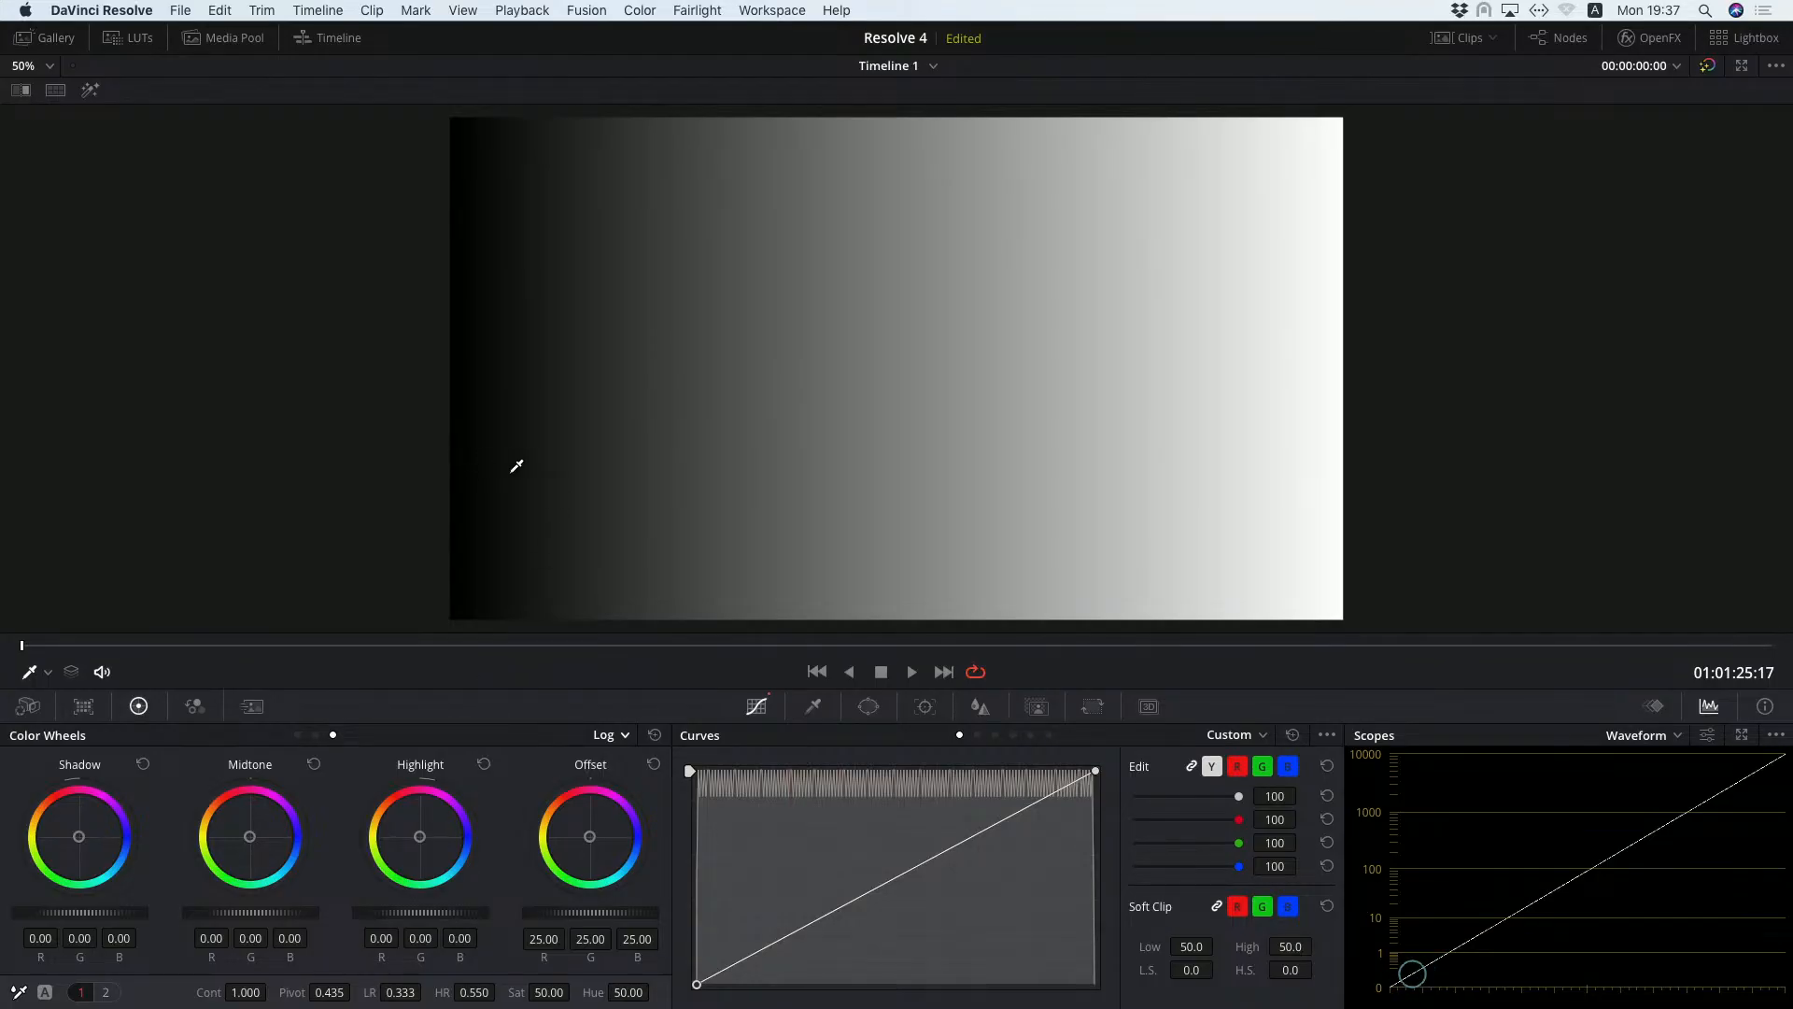
click(713, 418)
Try raising the Shadow master level to 0.64 with a Low Range of 0.131, and reset the Shadow wheel.
drag(79, 913, 140, 912)
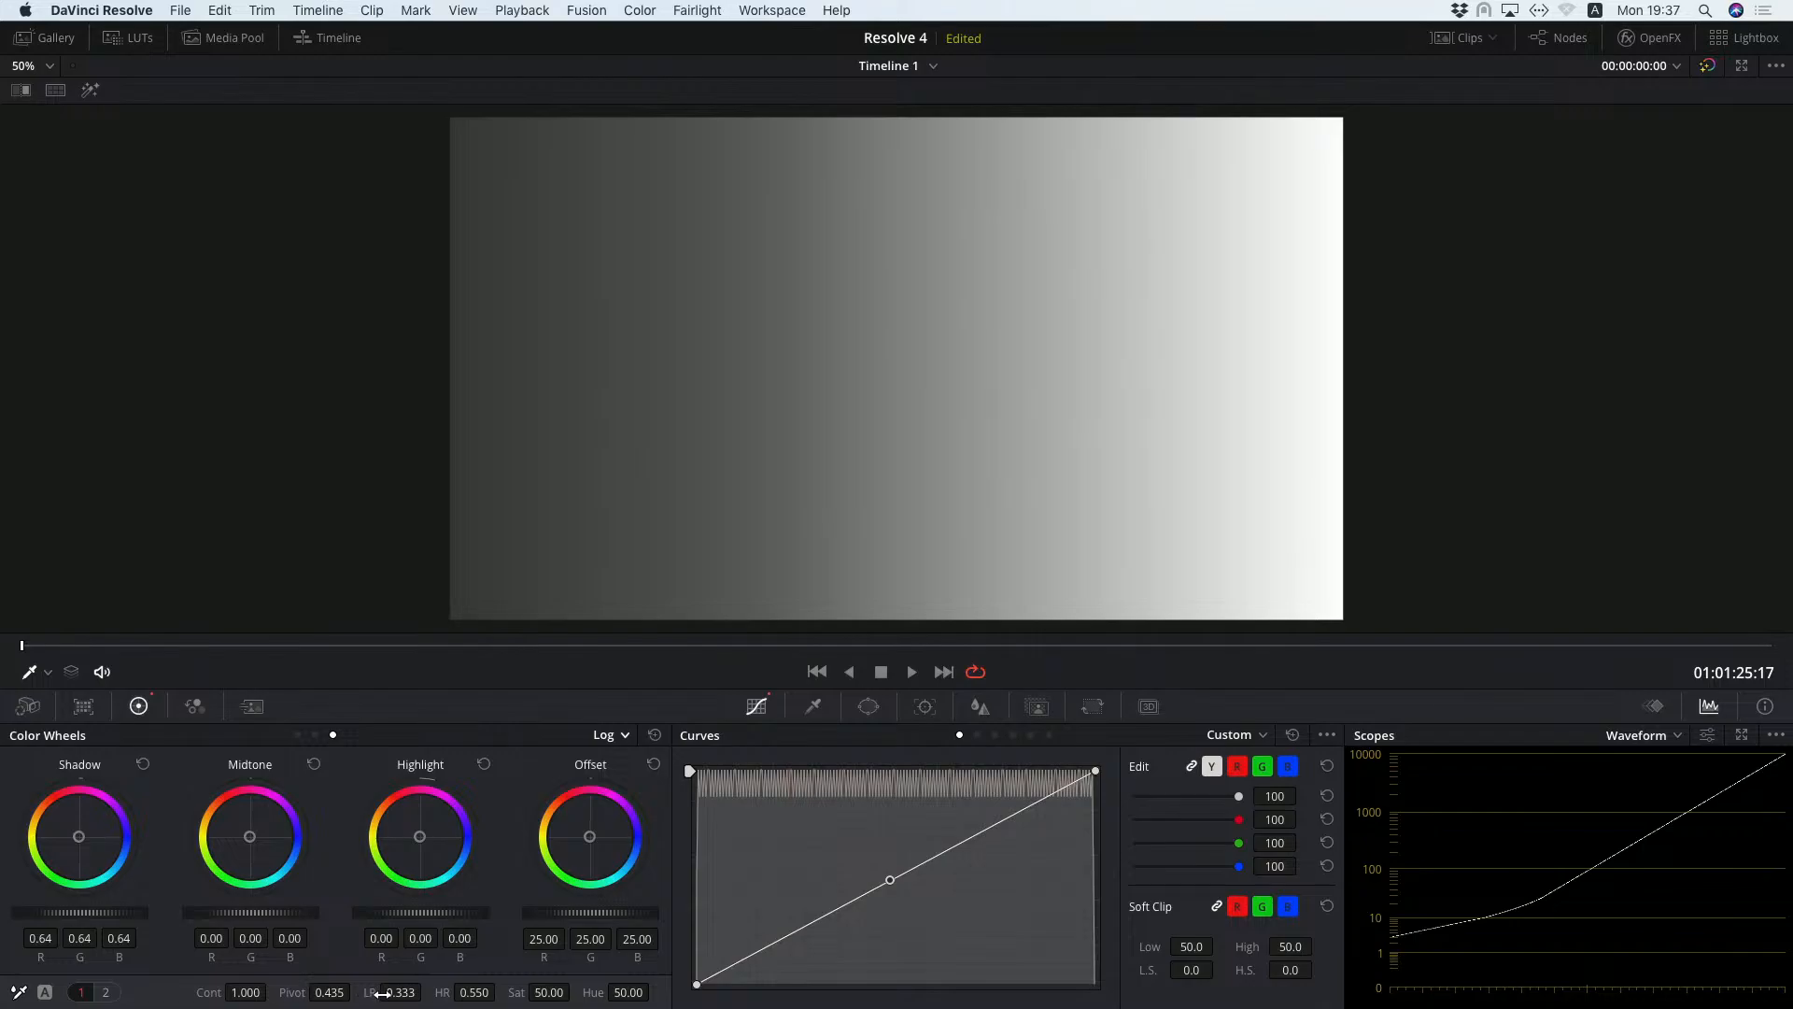
mouse_move(404, 993)
mouse_down()
mouse_move(381, 993)
mouse_move(426, 993)
mouse_move(378, 993)
mouse_up()
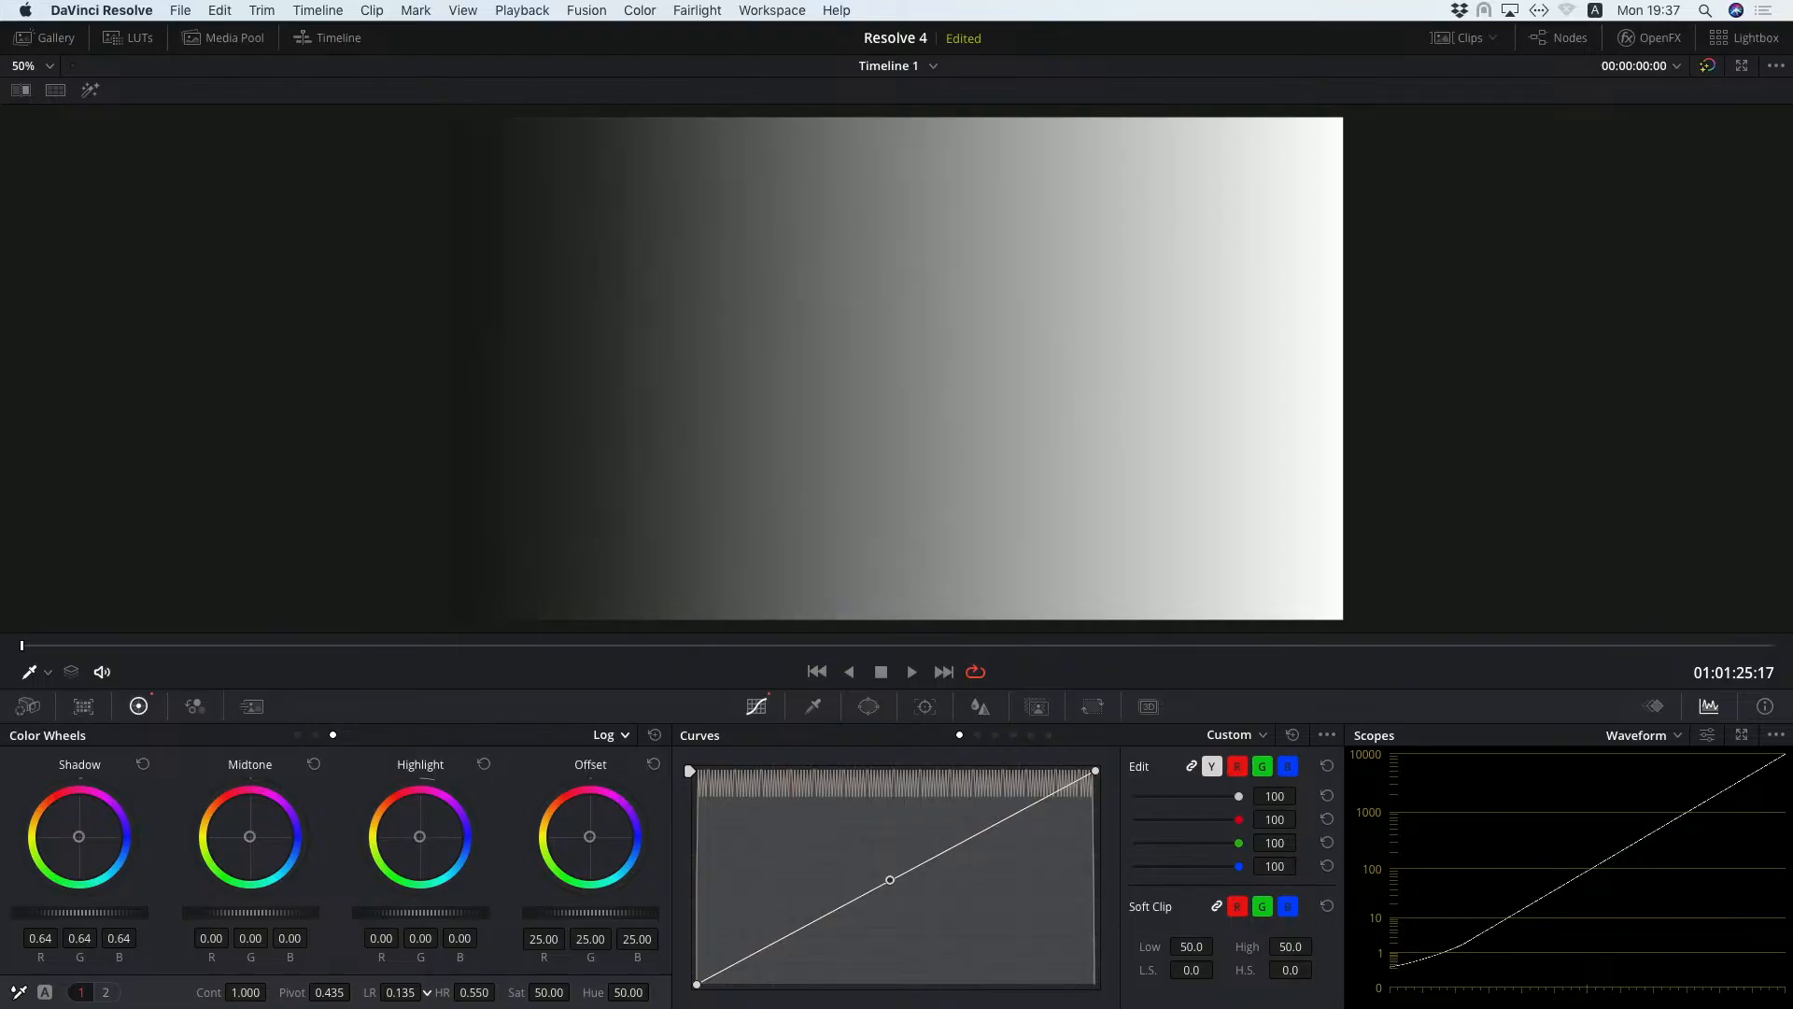
click(144, 765)
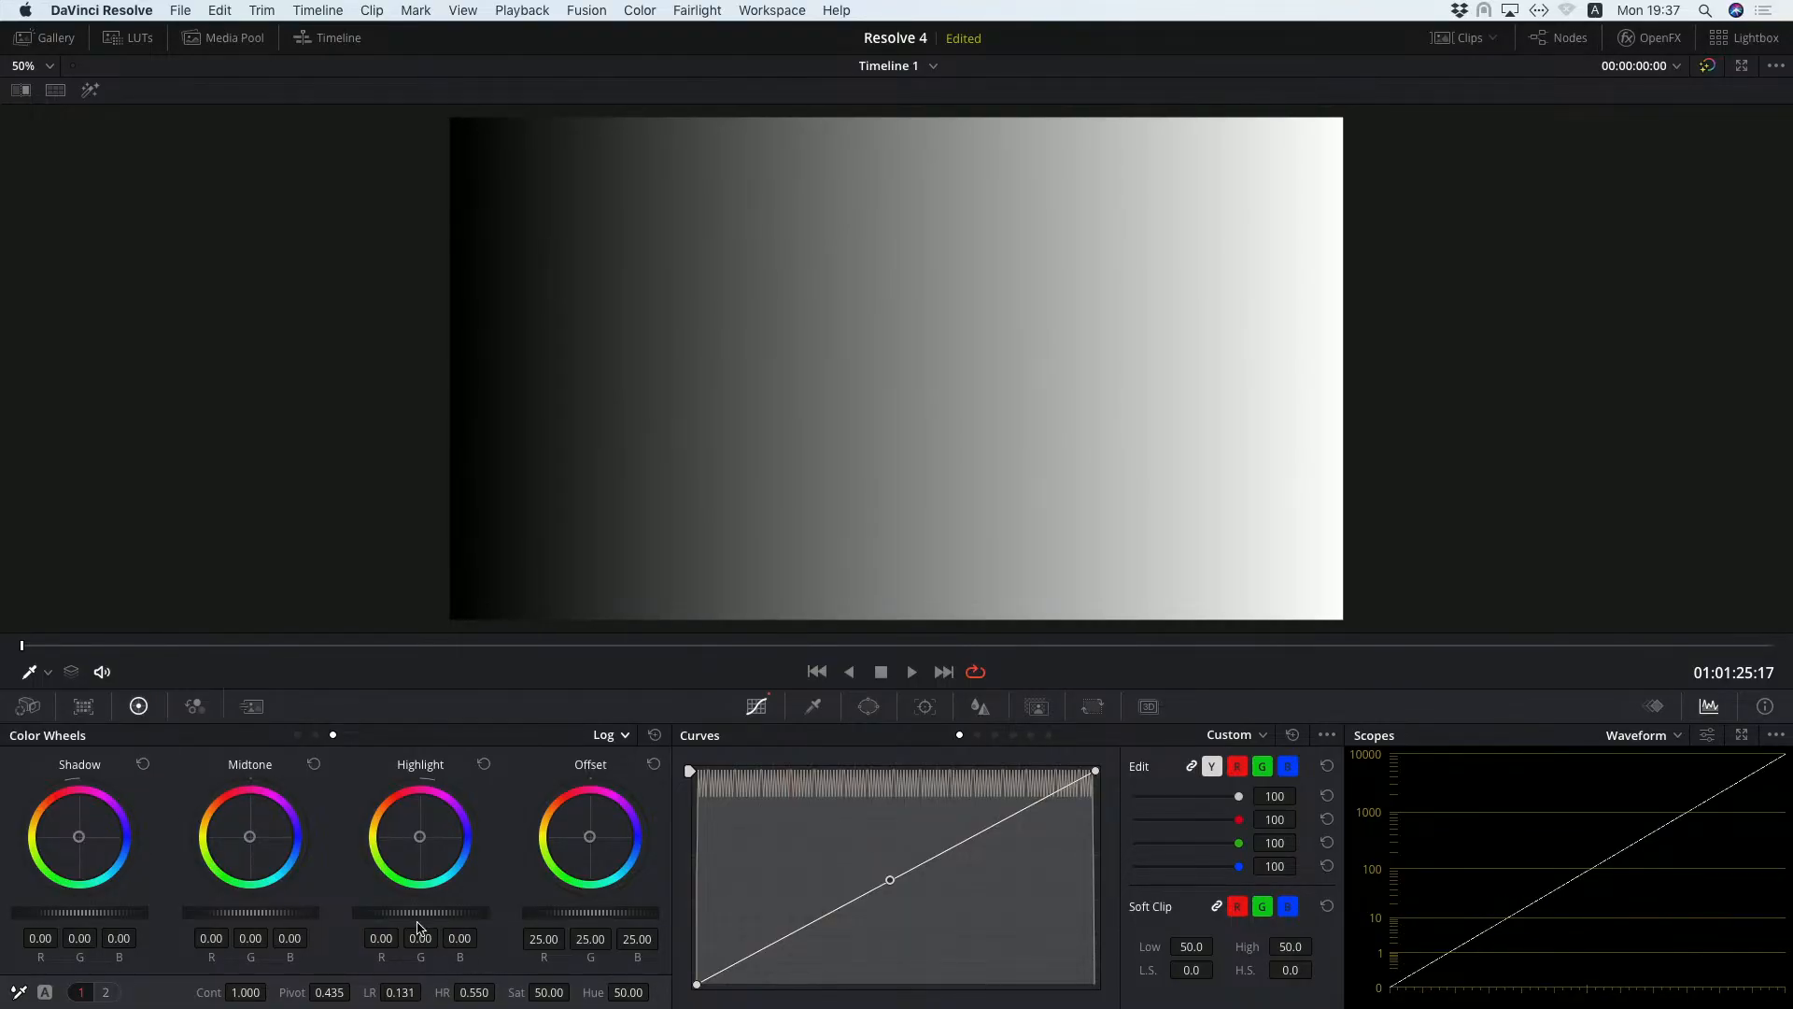
Try a Highlight level of 0.32 with High Range 0.726 and a Midtone level of 0.12, resetting each wheel after its test.
drag(420, 912, 486, 912)
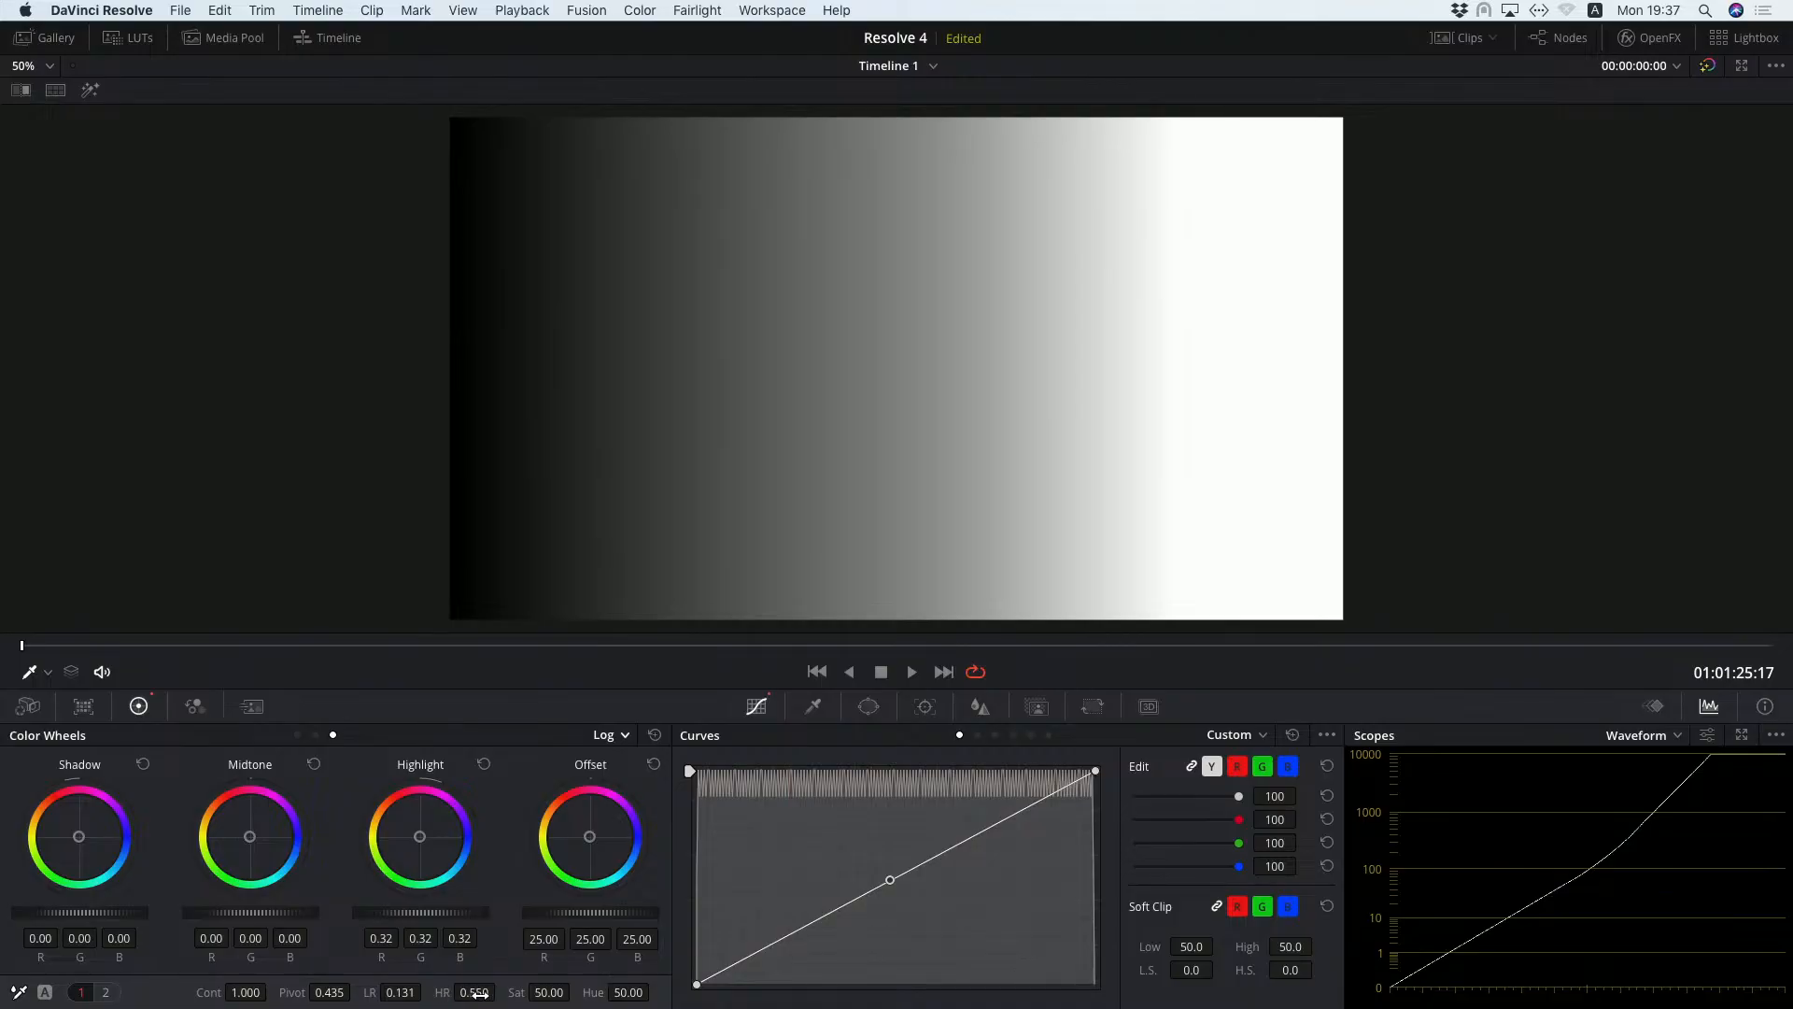
mouse_move(476, 992)
mouse_down()
mouse_move(523, 992)
mouse_move(501, 992)
mouse_up()
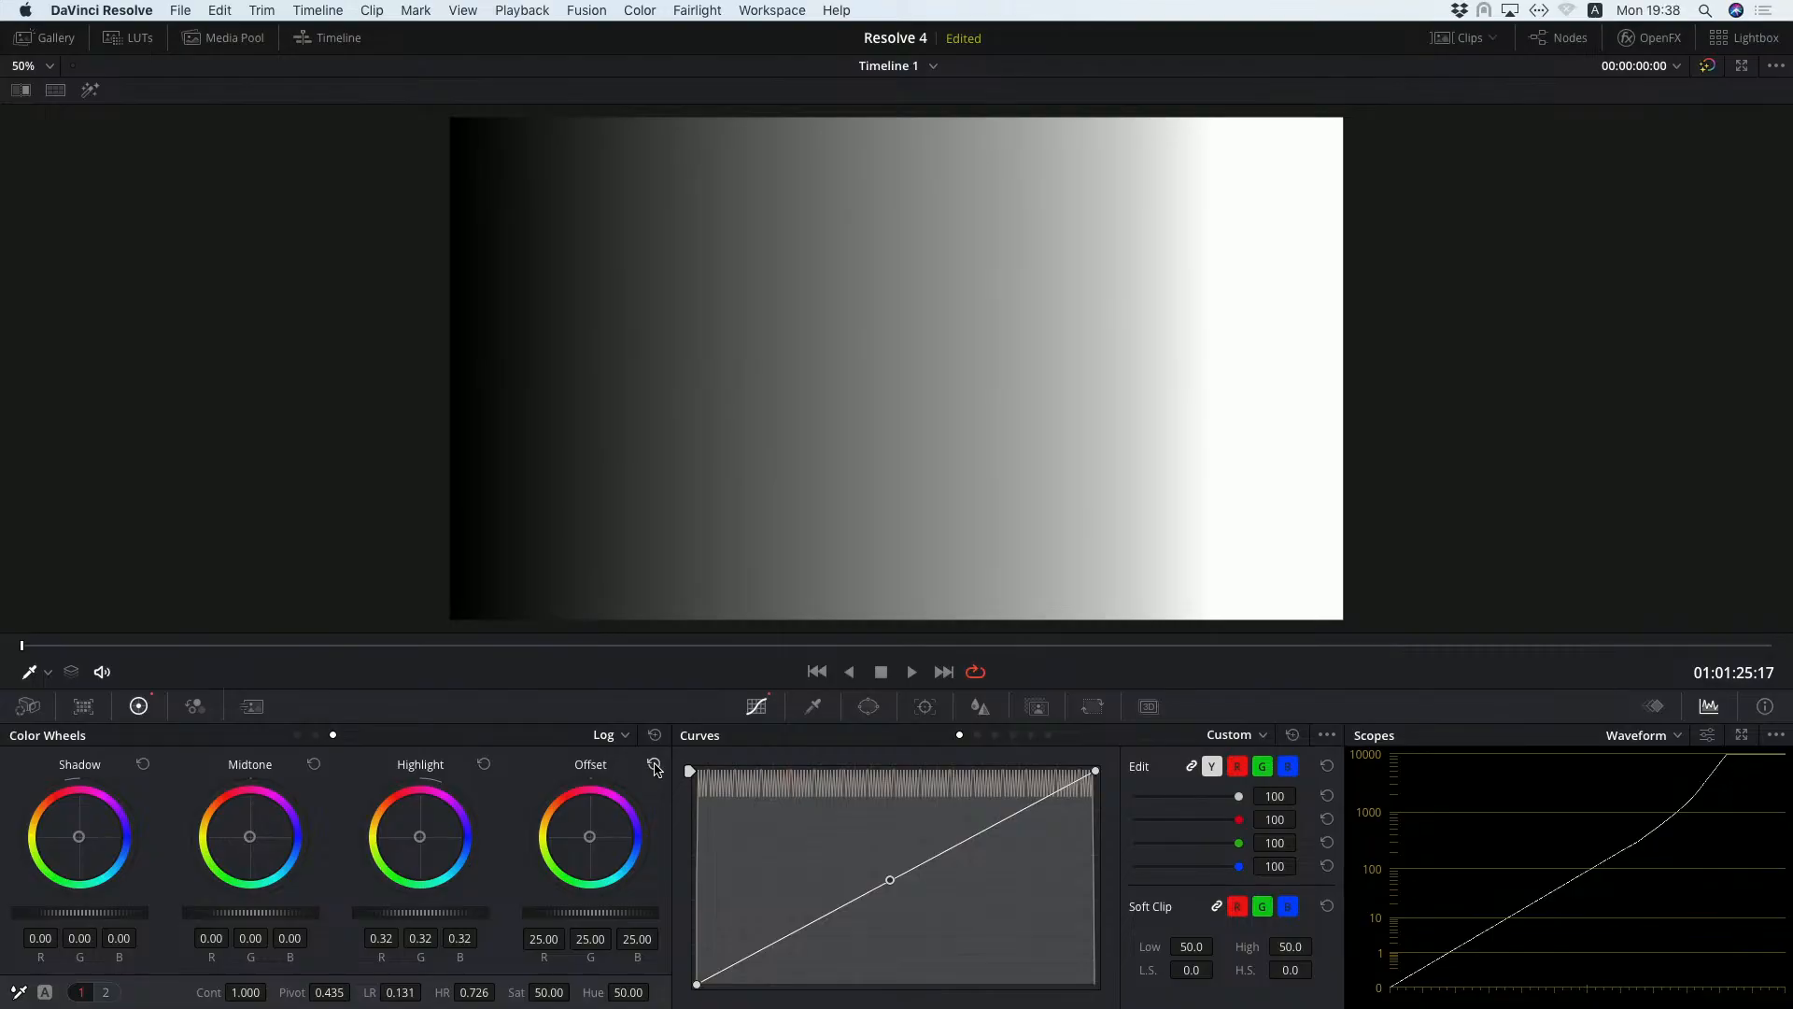
click(484, 764)
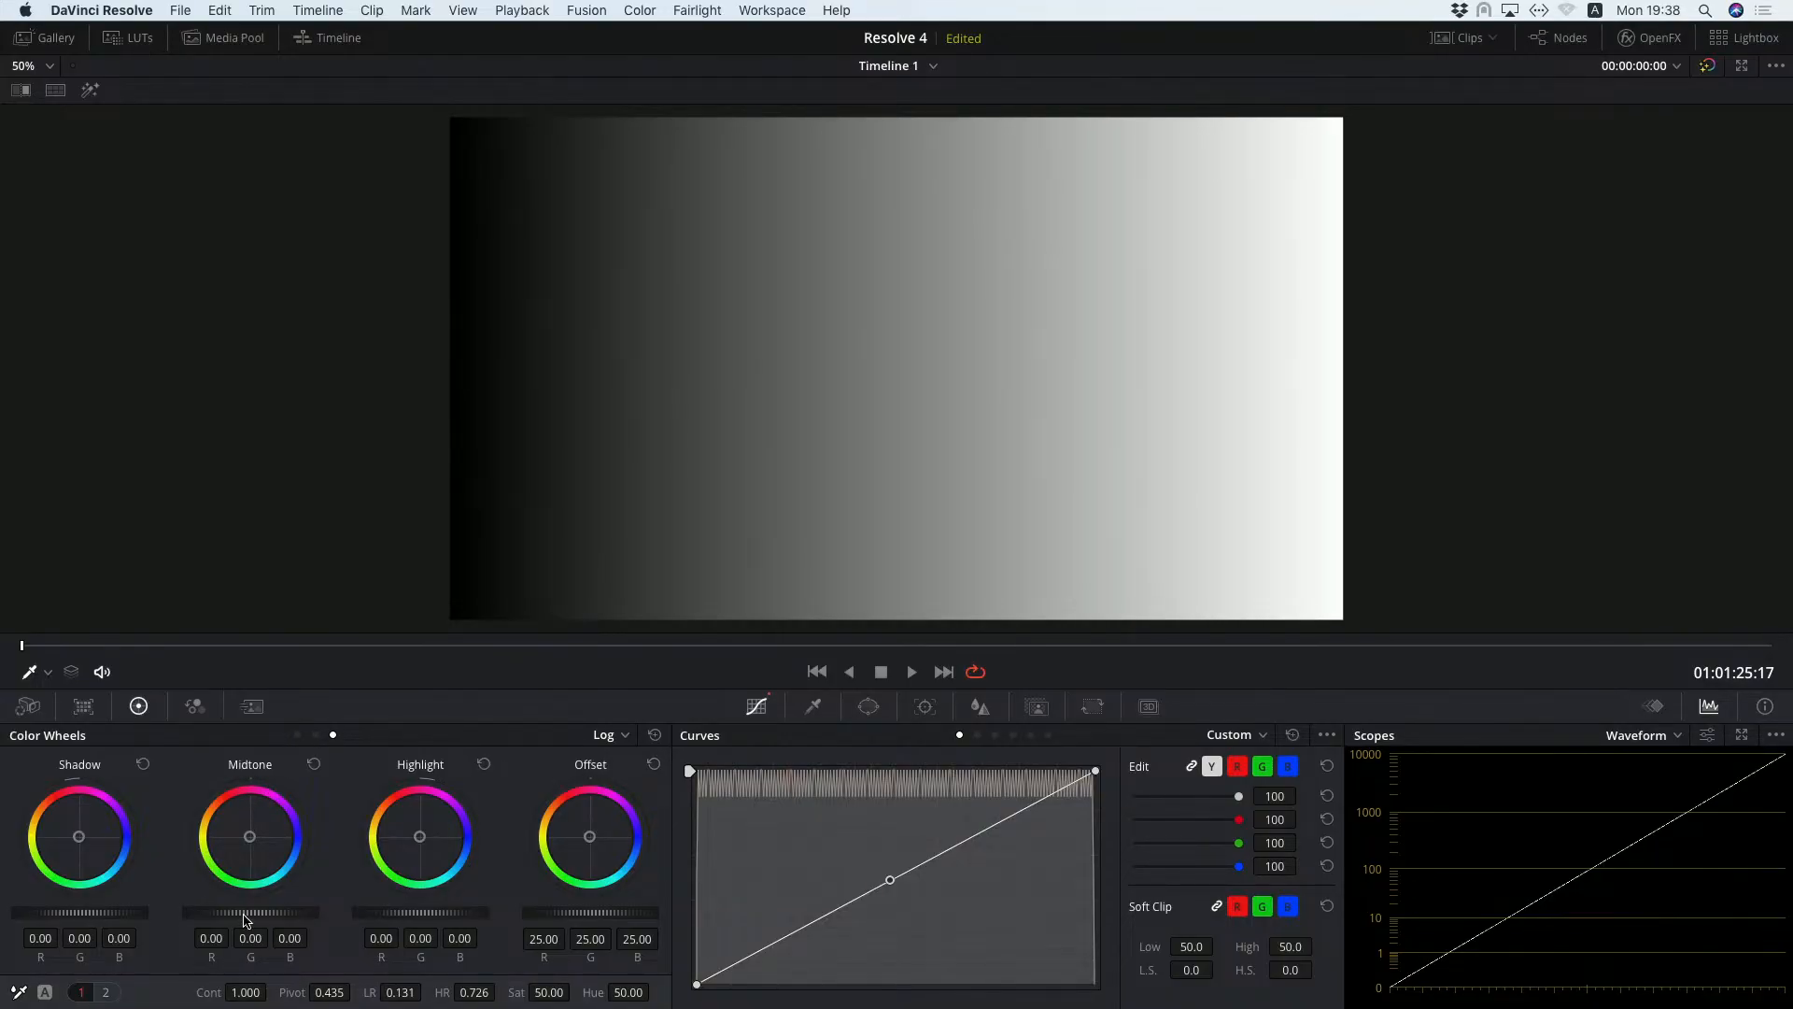
mouse_move(251, 913)
mouse_down()
mouse_move(309, 913)
mouse_move(211, 912)
mouse_move(301, 913)
mouse_move(248, 912)
mouse_move(299, 913)
mouse_move(272, 913)
mouse_up()
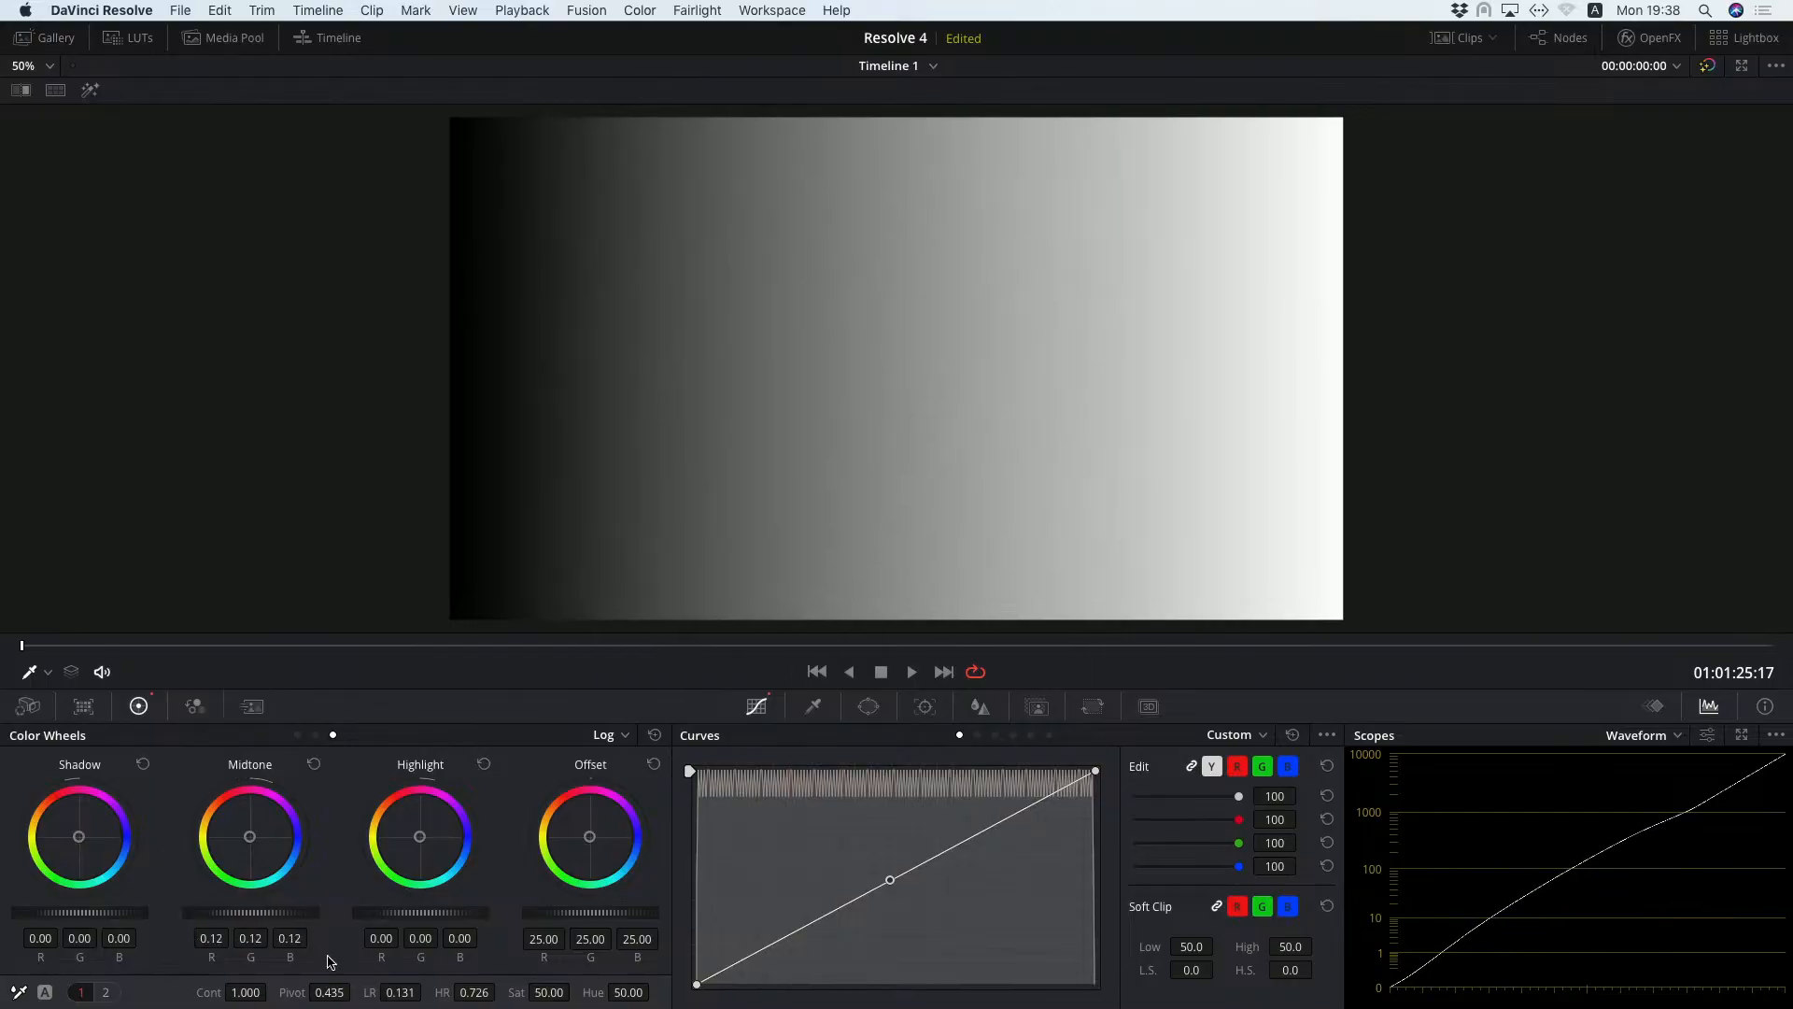
click(314, 764)
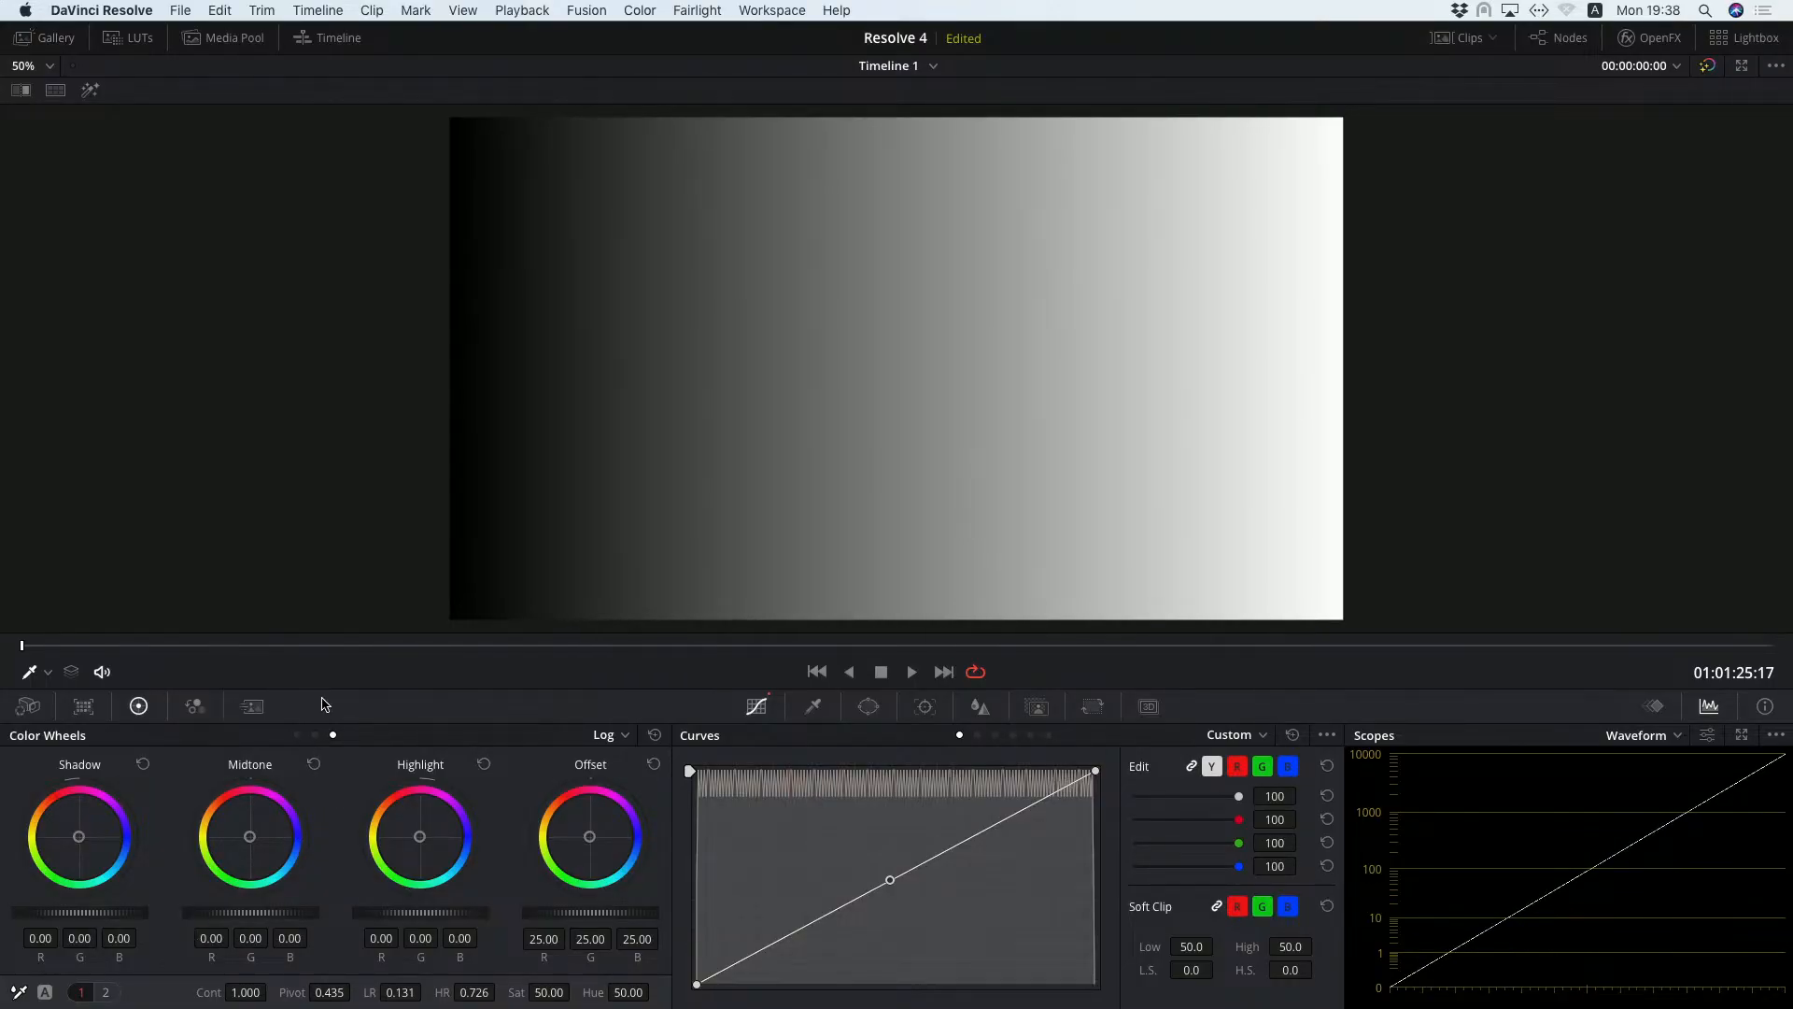
Tint the gradient's shadows orange with Low Range 0.171 and its highlights warm with High Range 0.652.
drag(79, 836, 71, 827)
mouse_move(392, 992)
mouse_down()
mouse_move(427, 992)
mouse_move(407, 995)
mouse_up()
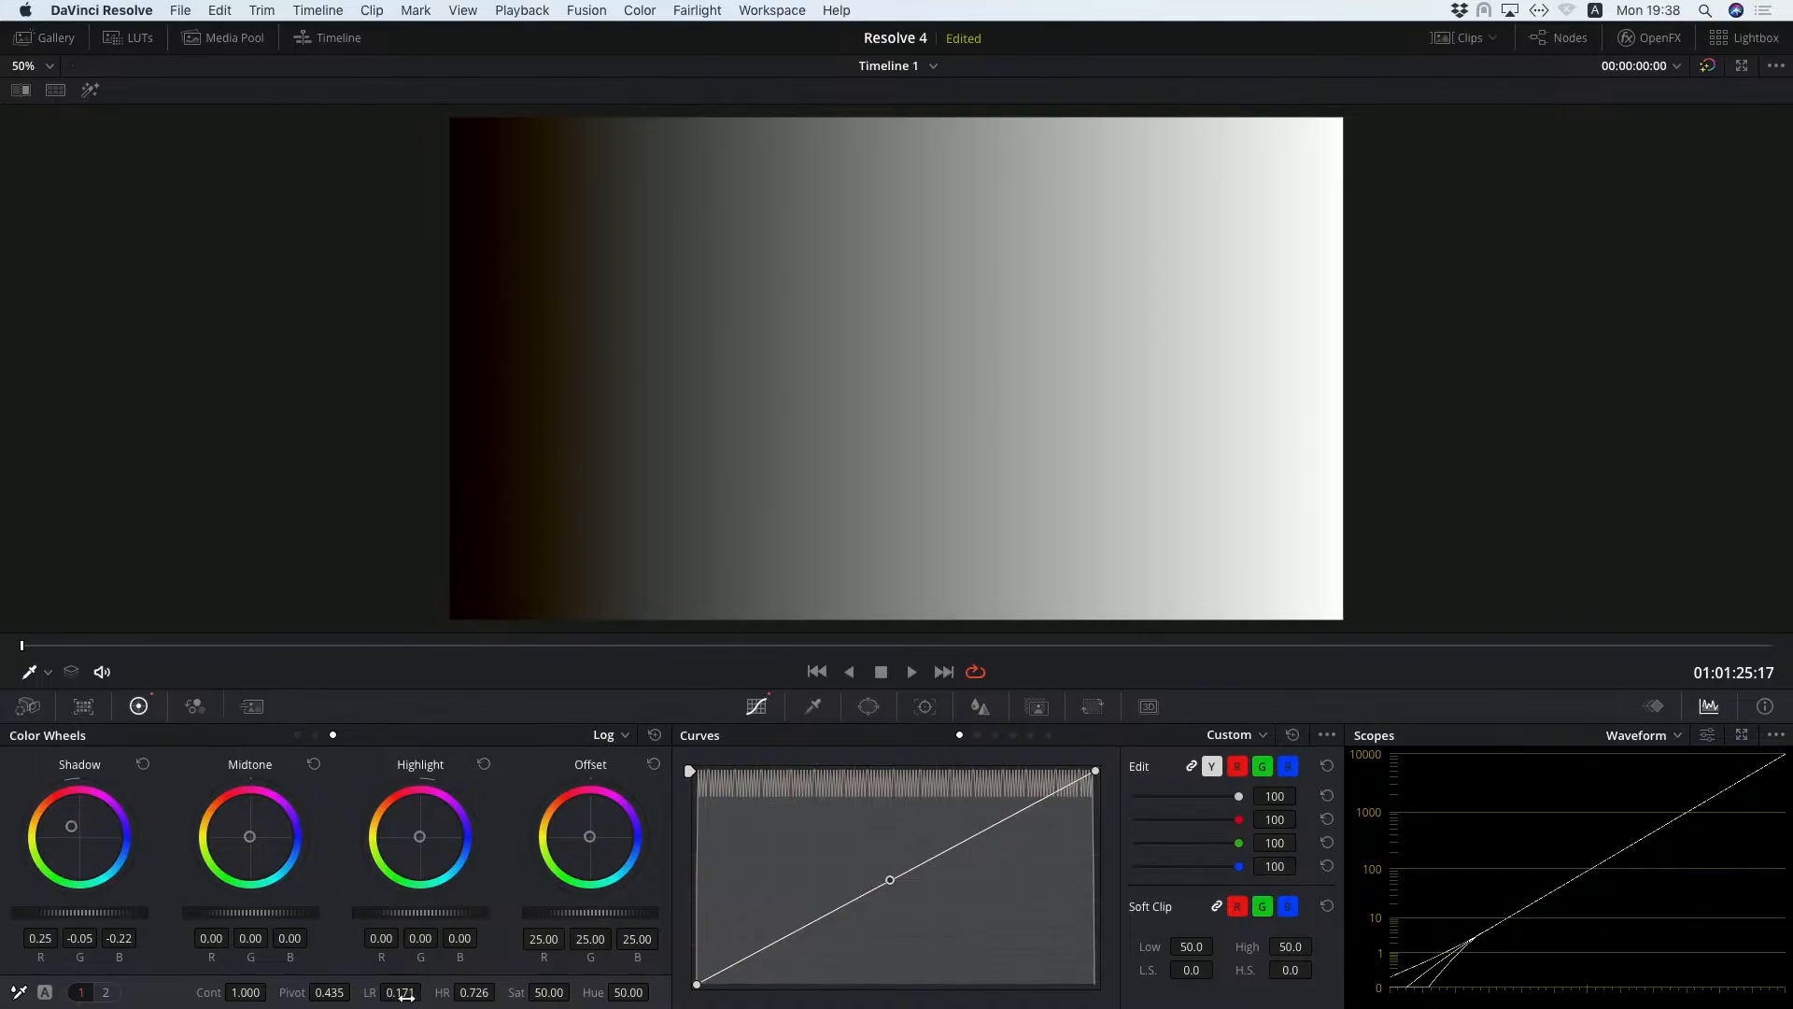
drag(424, 838, 414, 831)
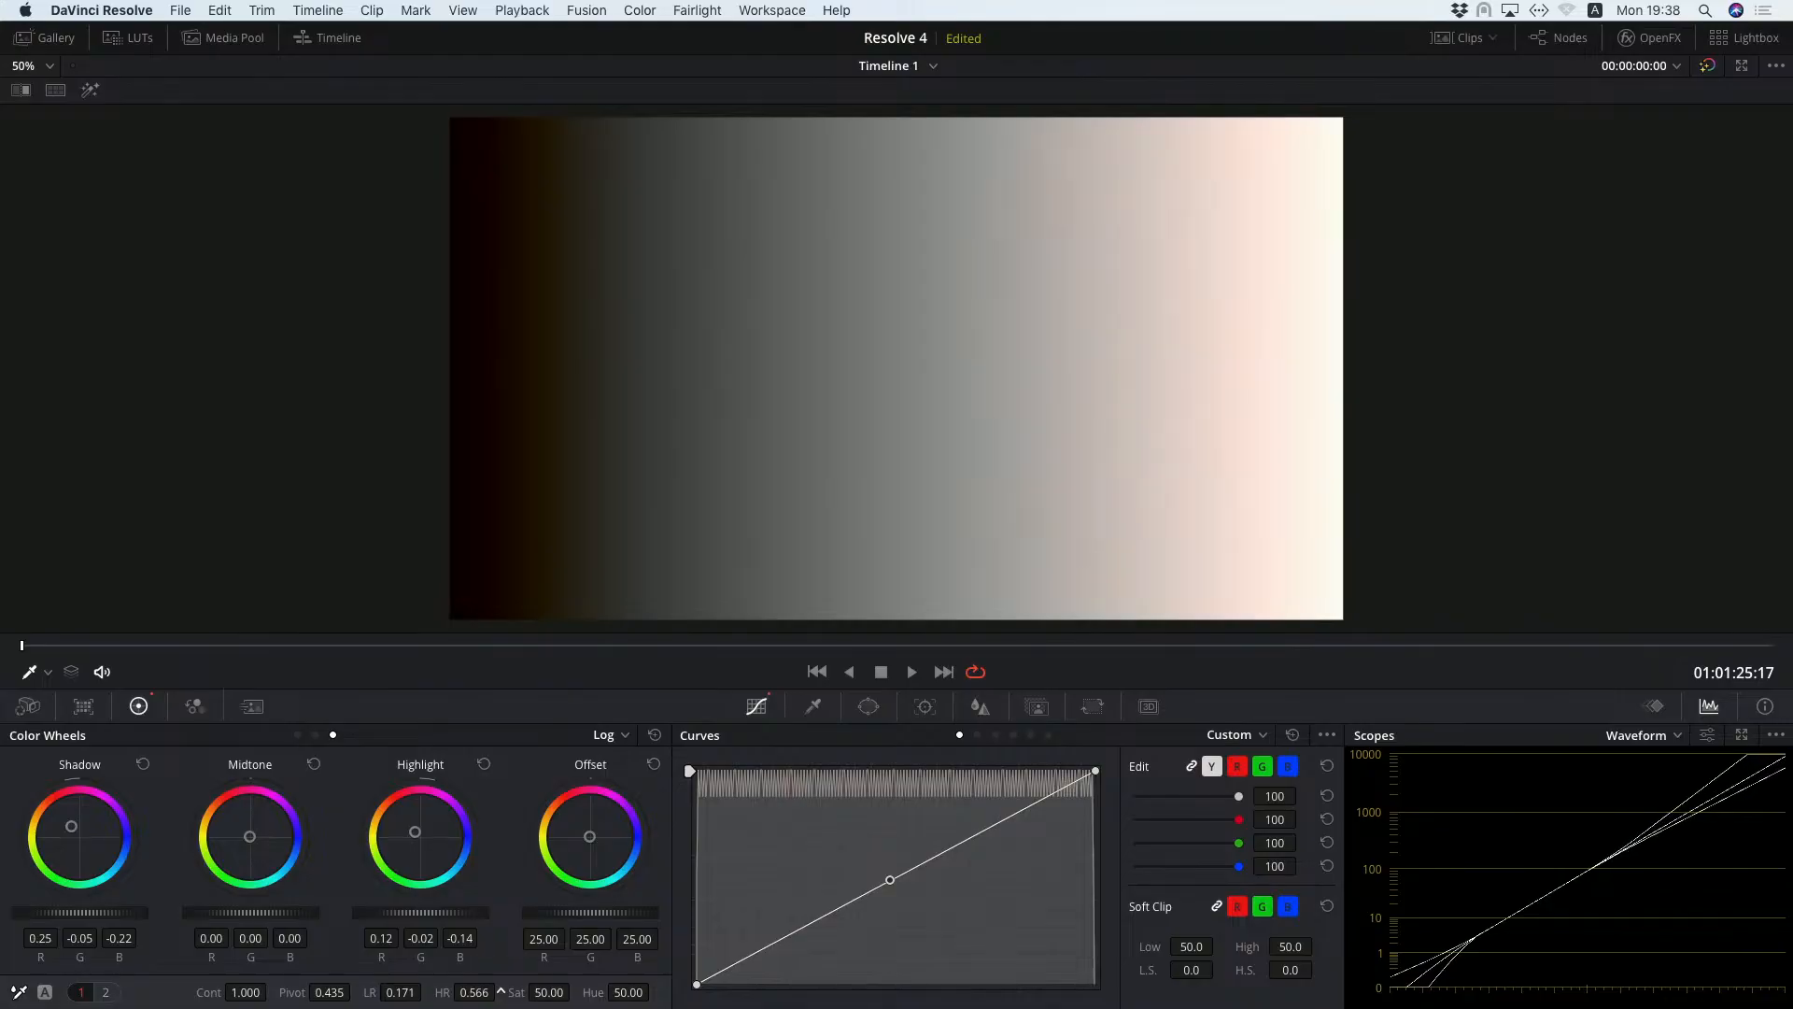
drag(502, 992, 436, 992)
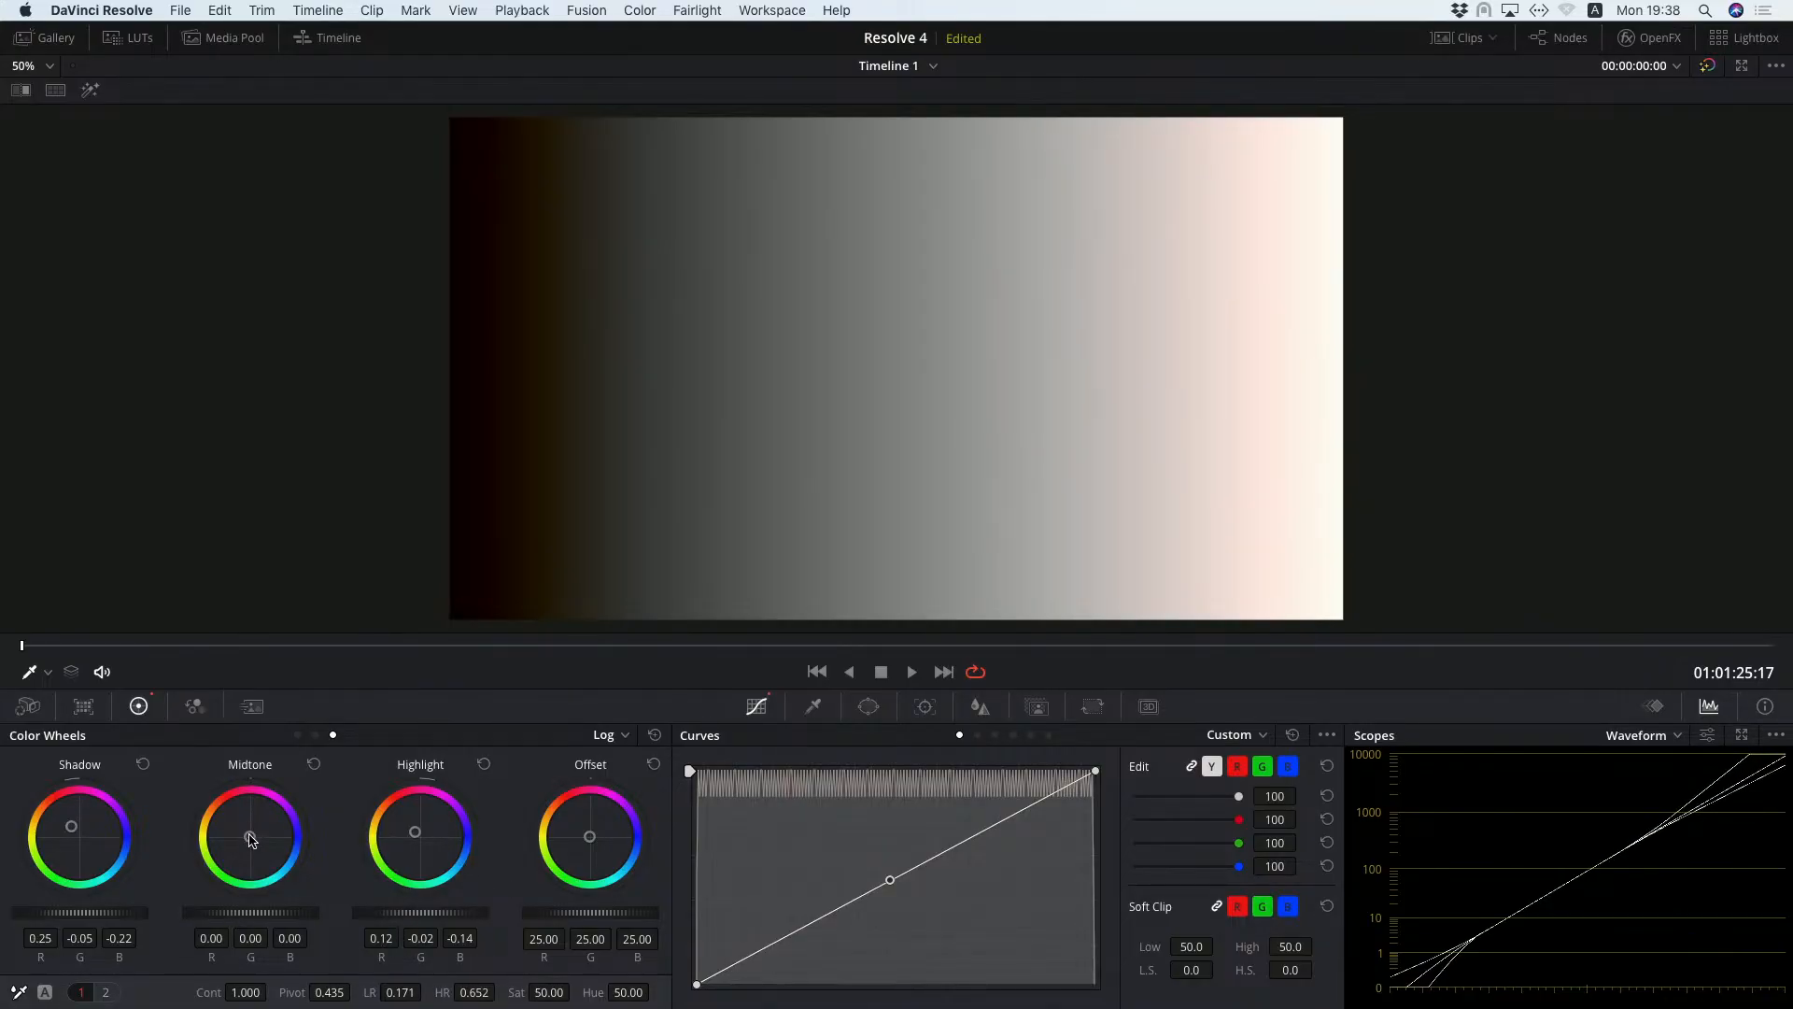
Tint the midtones blue (R -0.07, G 0.01, B 0.10), set Low Range to 0.271, and raise the Offset to 29.35.
drag(250, 840, 266, 851)
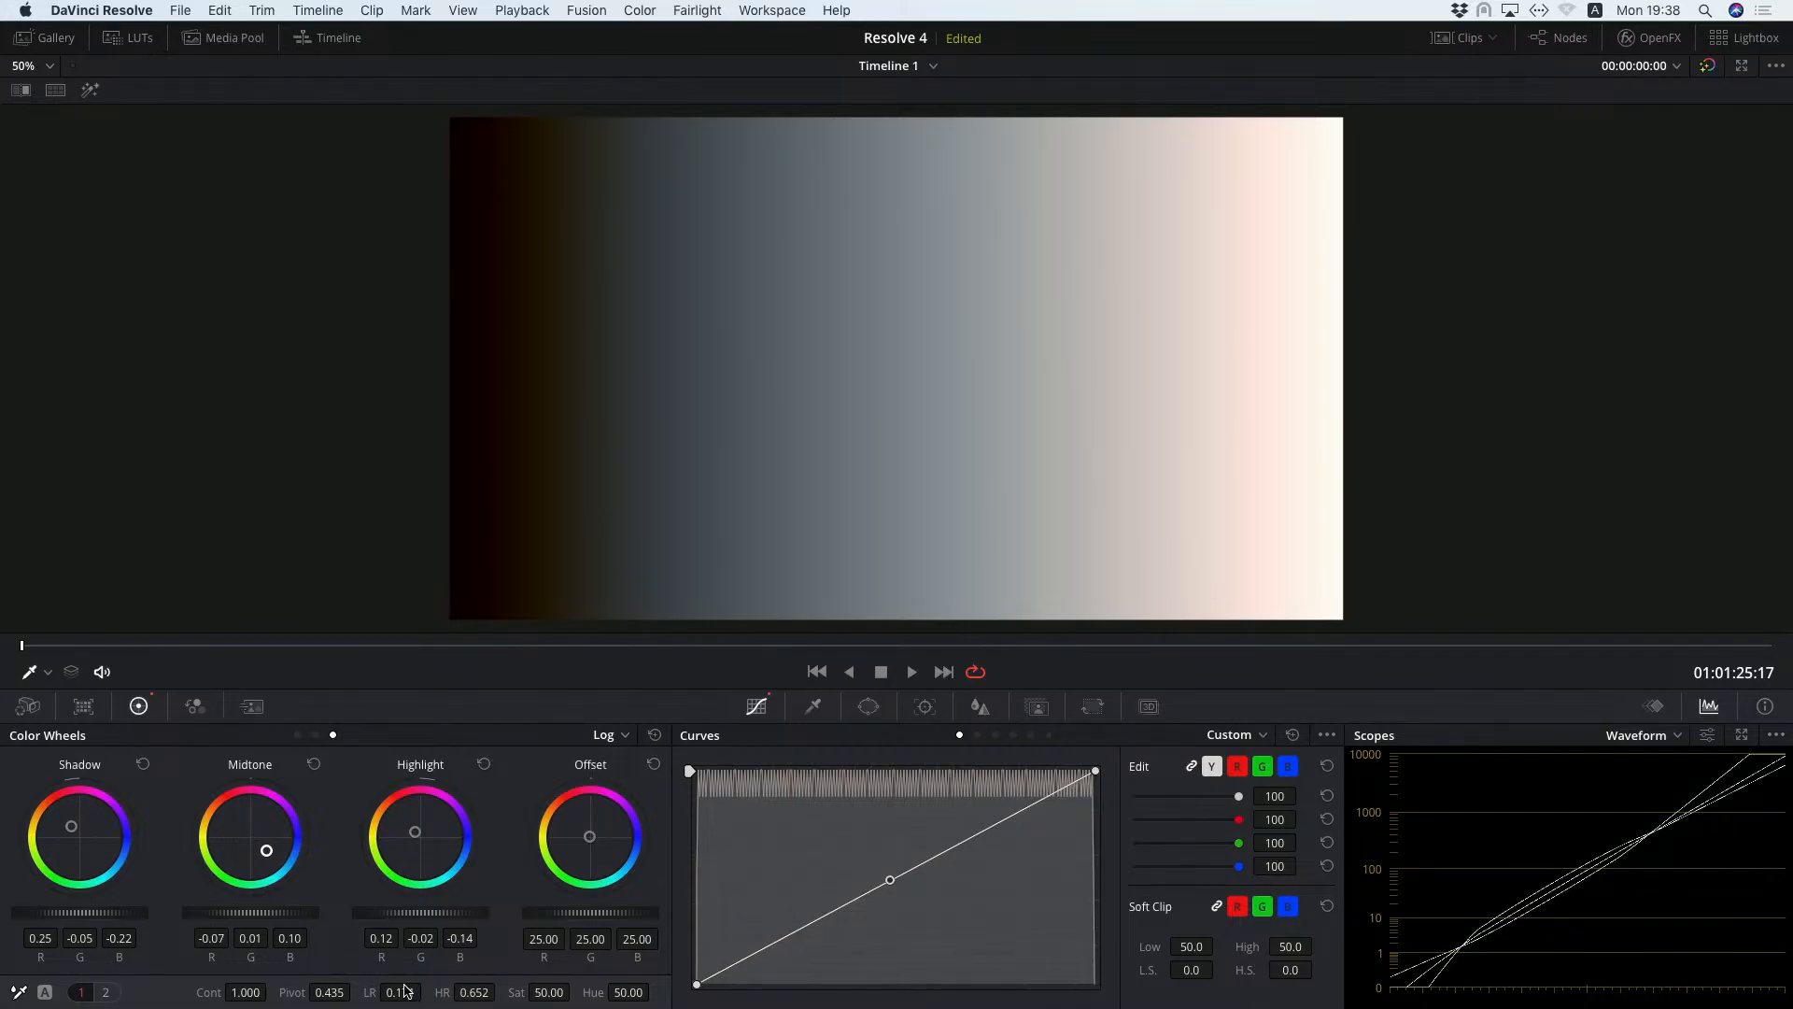
drag(370, 992, 416, 991)
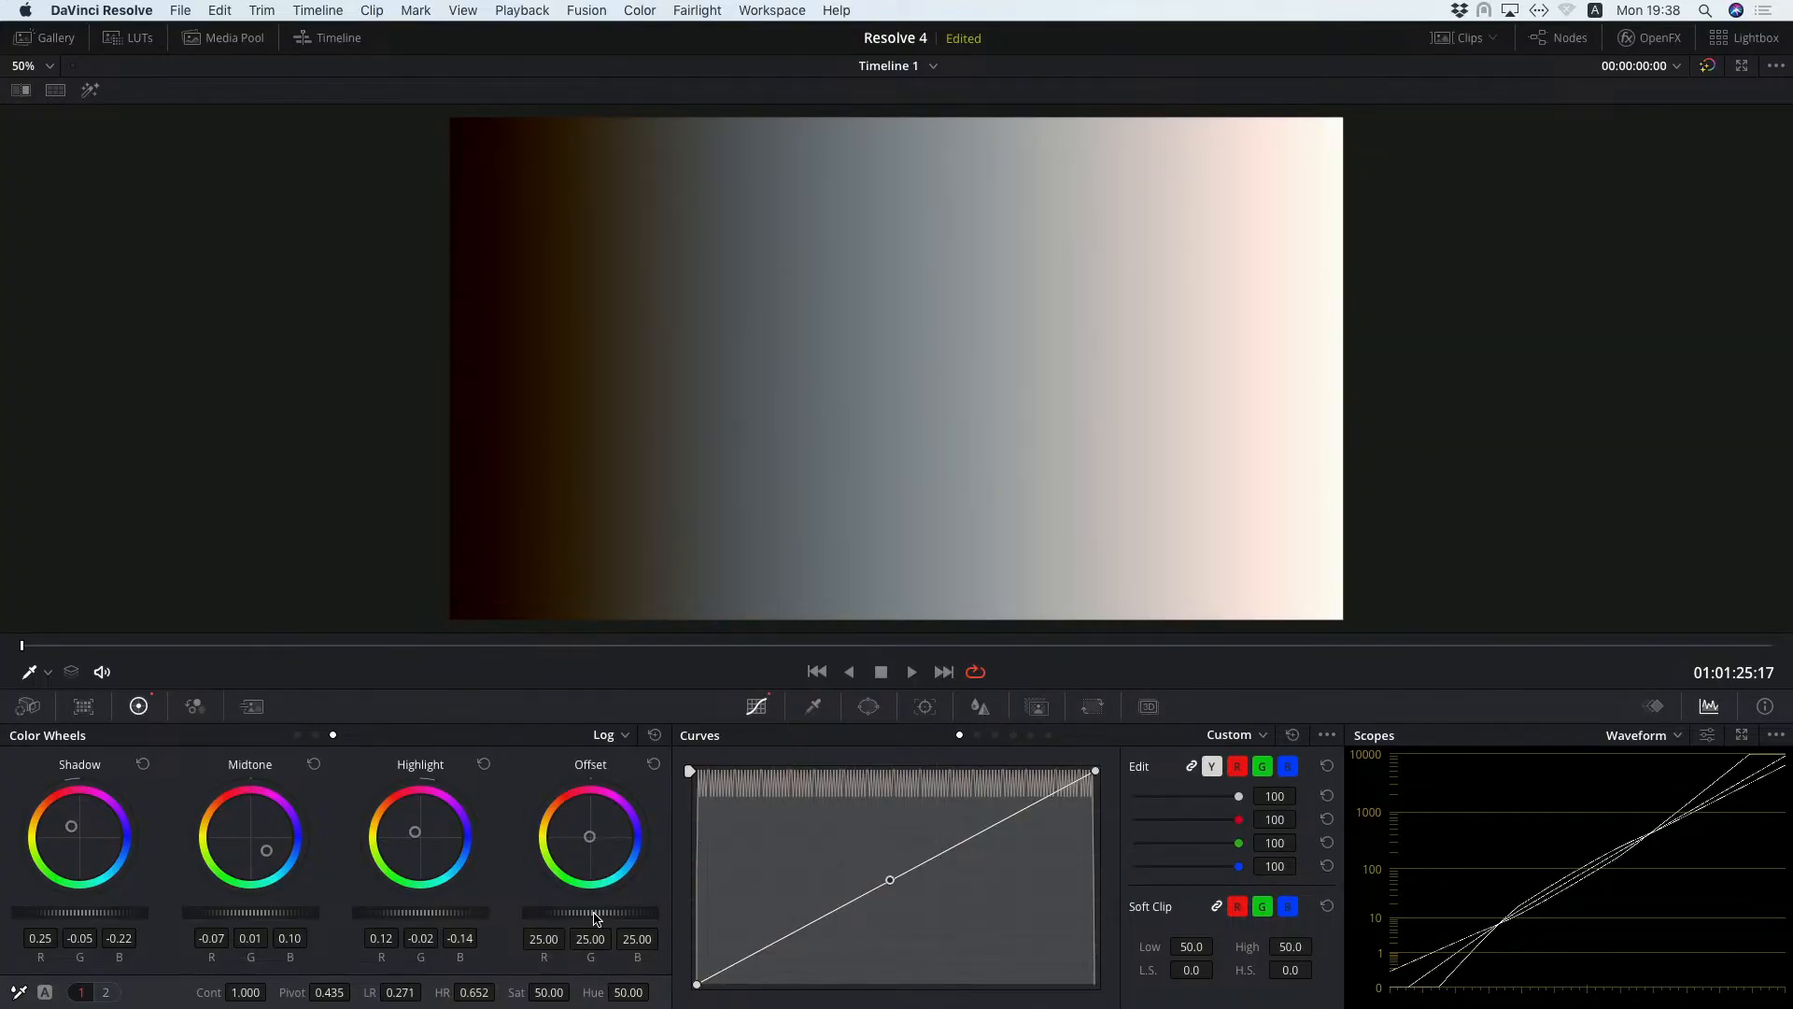
mouse_move(590, 912)
mouse_down()
mouse_move(568, 912)
mouse_move(597, 913)
mouse_up()
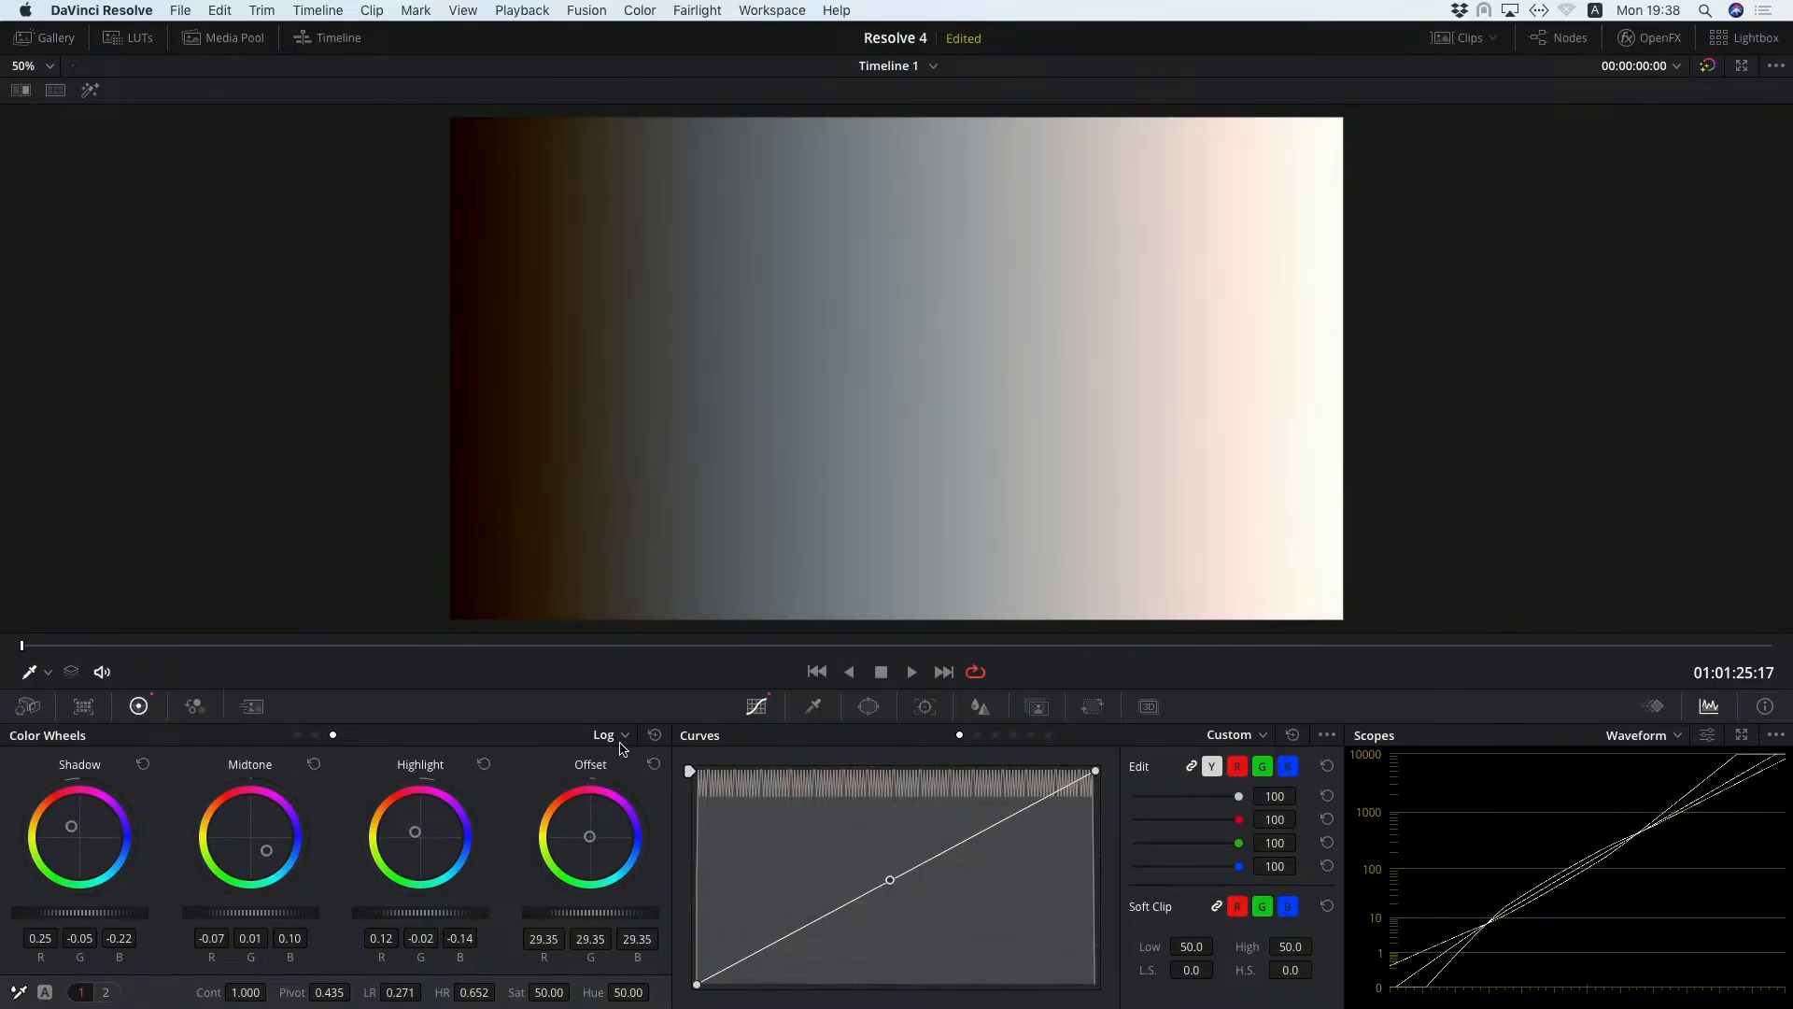
Reset the Shadow, Midtone and Highlight wheels to neutral on the gradient clip.
click(625, 737)
click(626, 745)
click(143, 764)
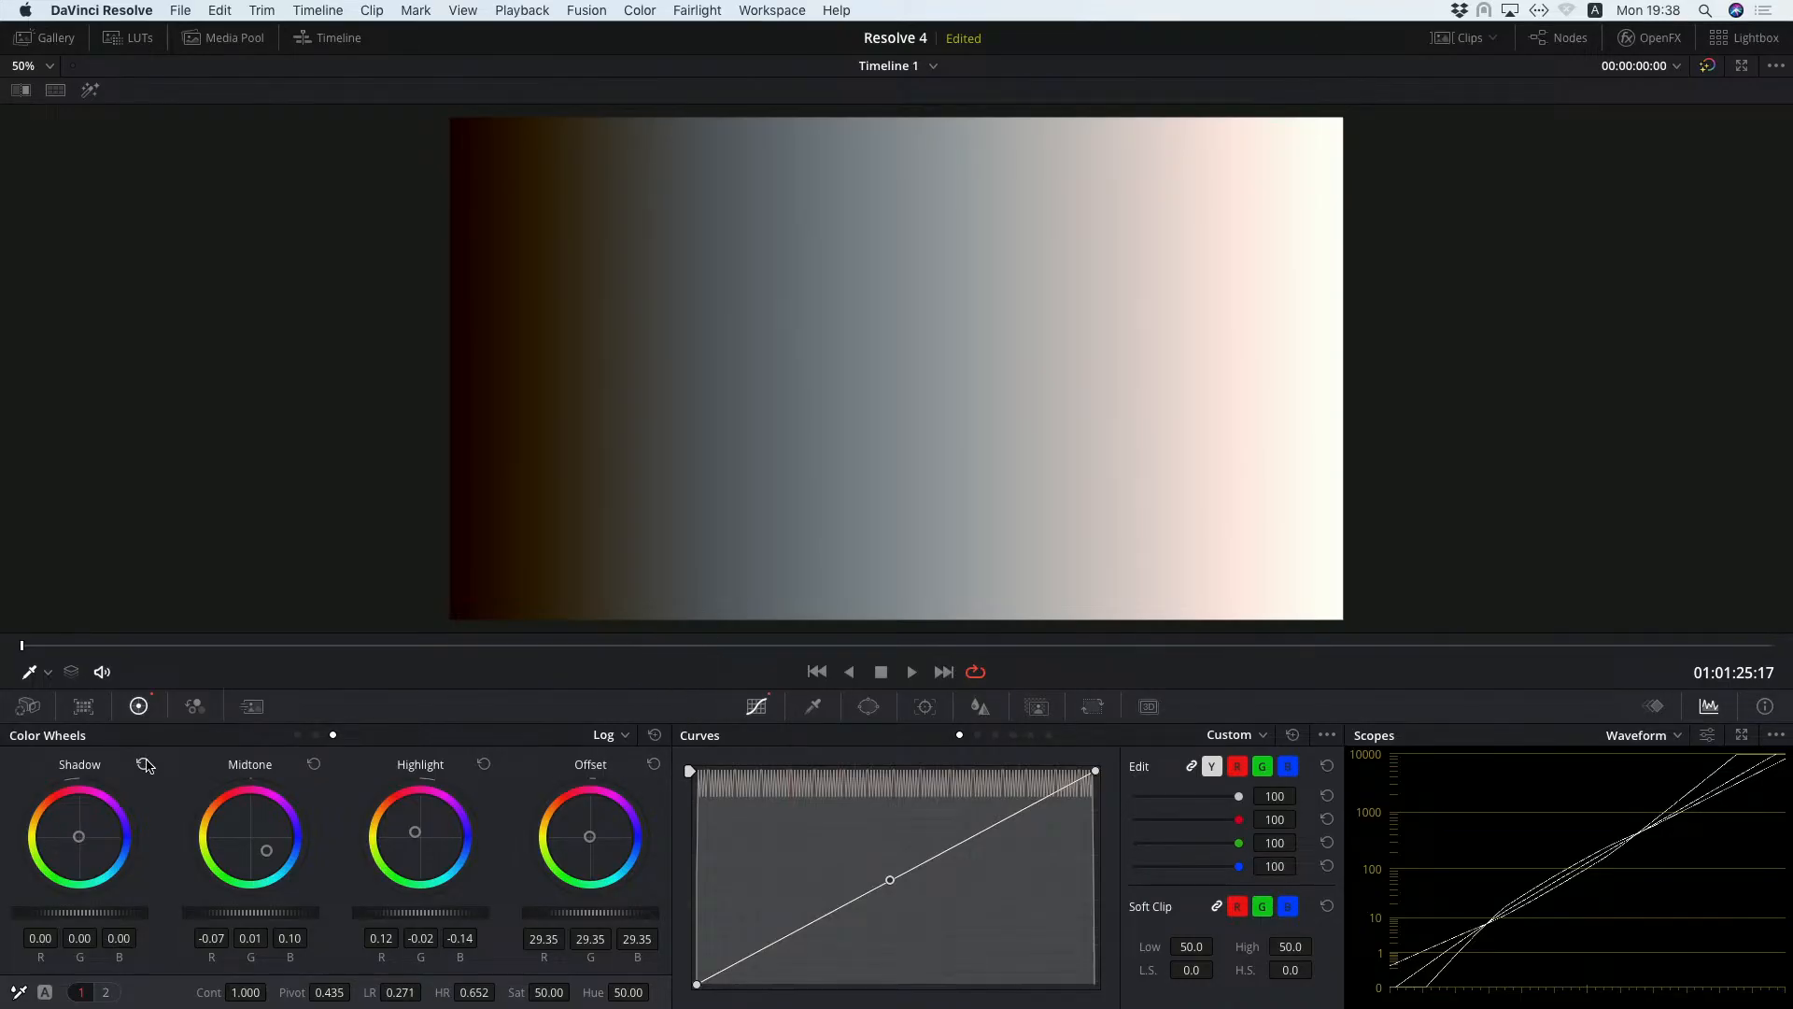
click(314, 765)
click(484, 764)
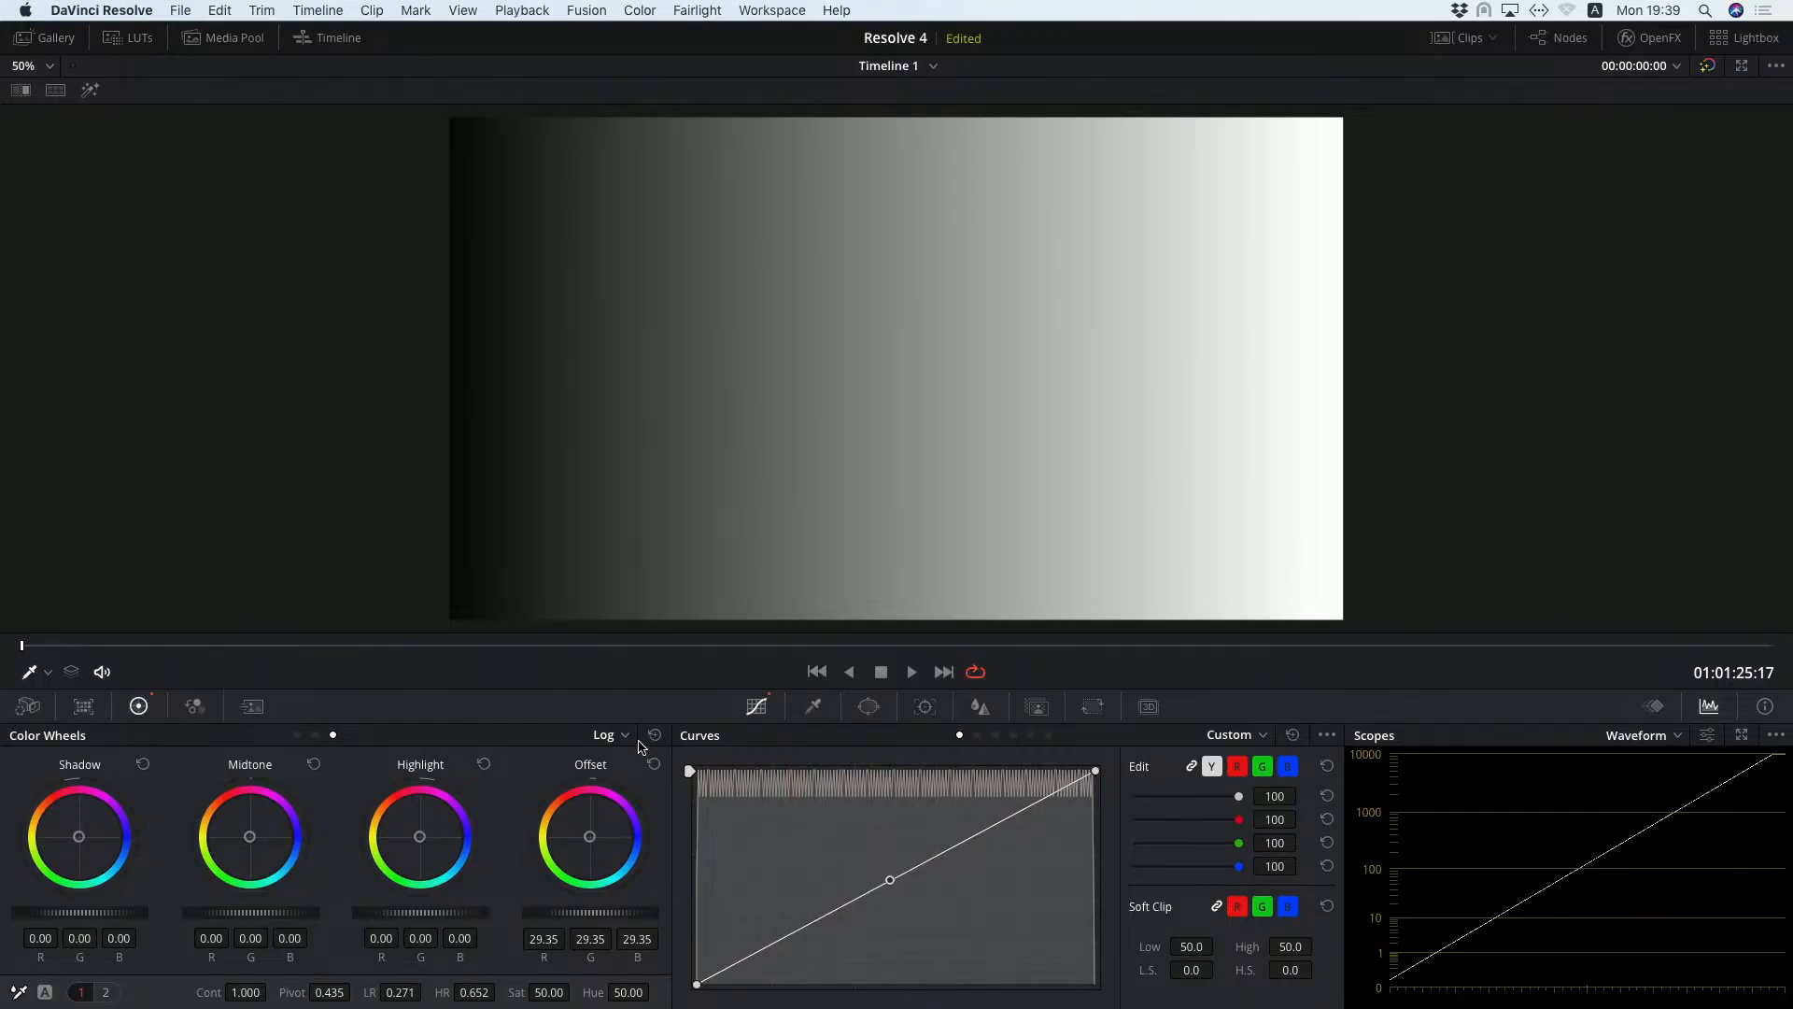
On the beach clip with the heron, tint the shadows green (R -0.71, G 0.28, B -0.66) and set Low Range to 0.444.
key(Up)
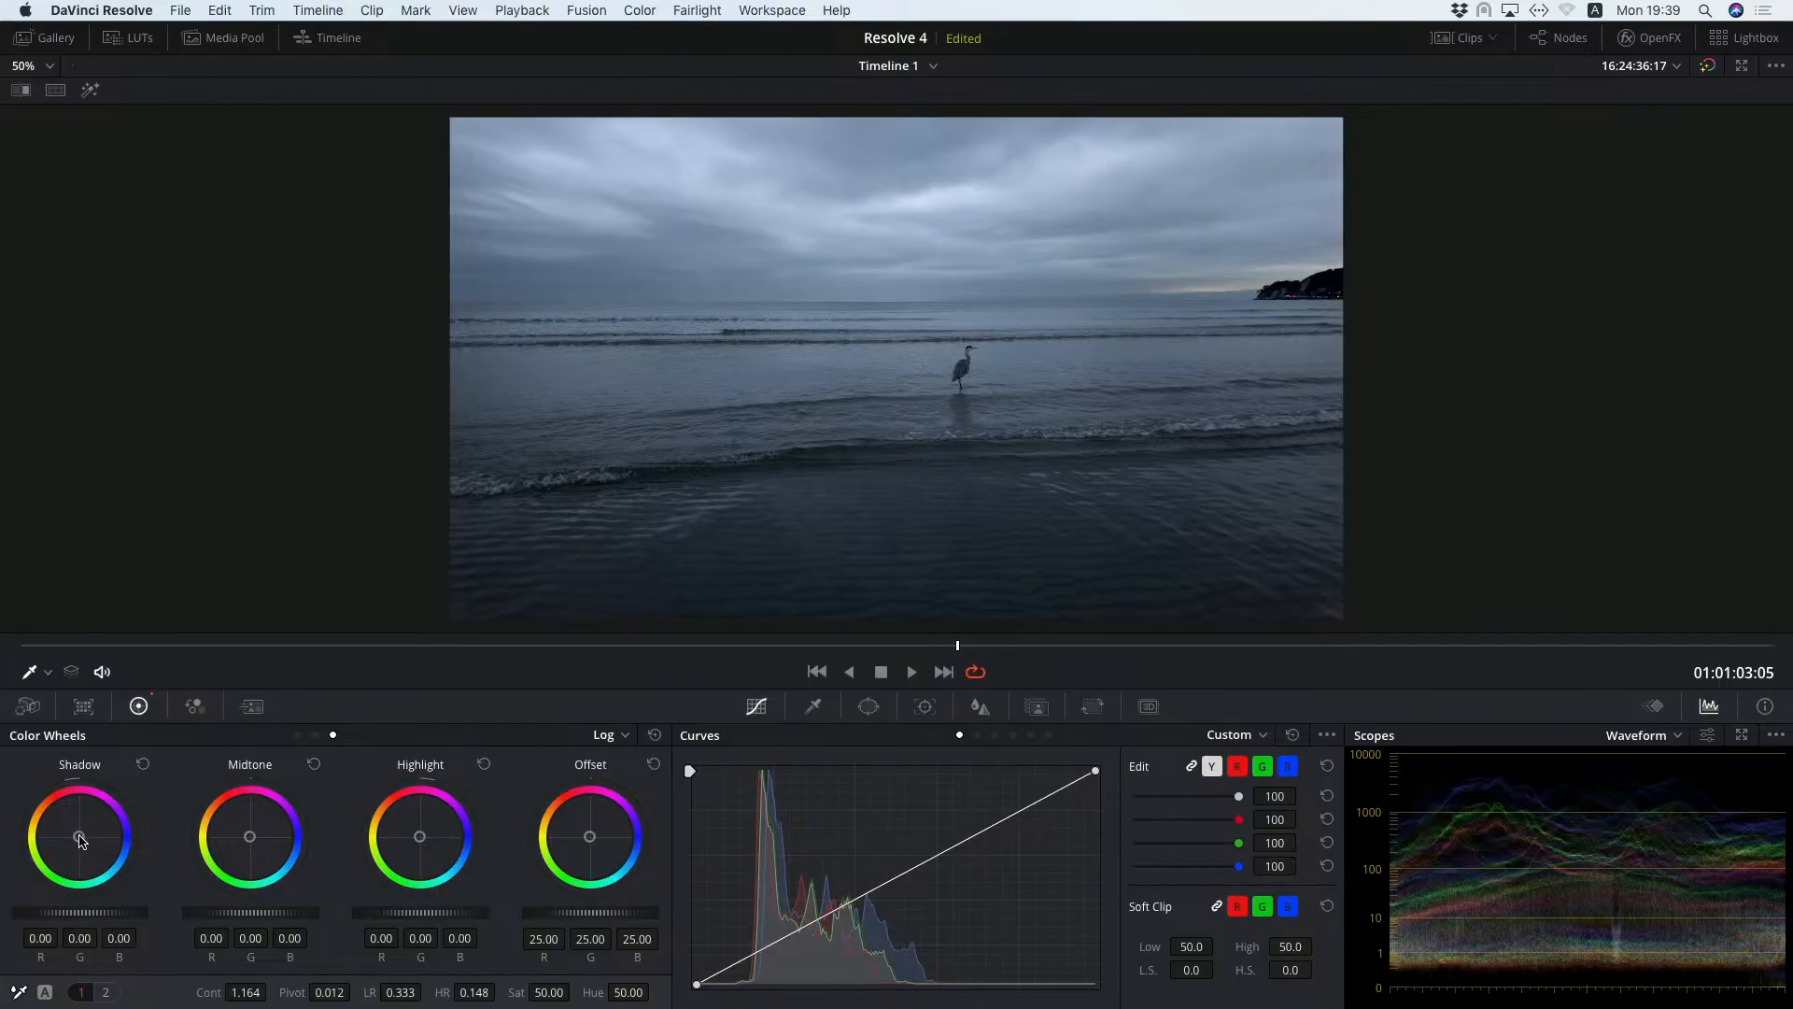
mouse_move(80, 840)
mouse_down()
mouse_move(71, 826)
mouse_move(100, 847)
mouse_move(84, 847)
mouse_up()
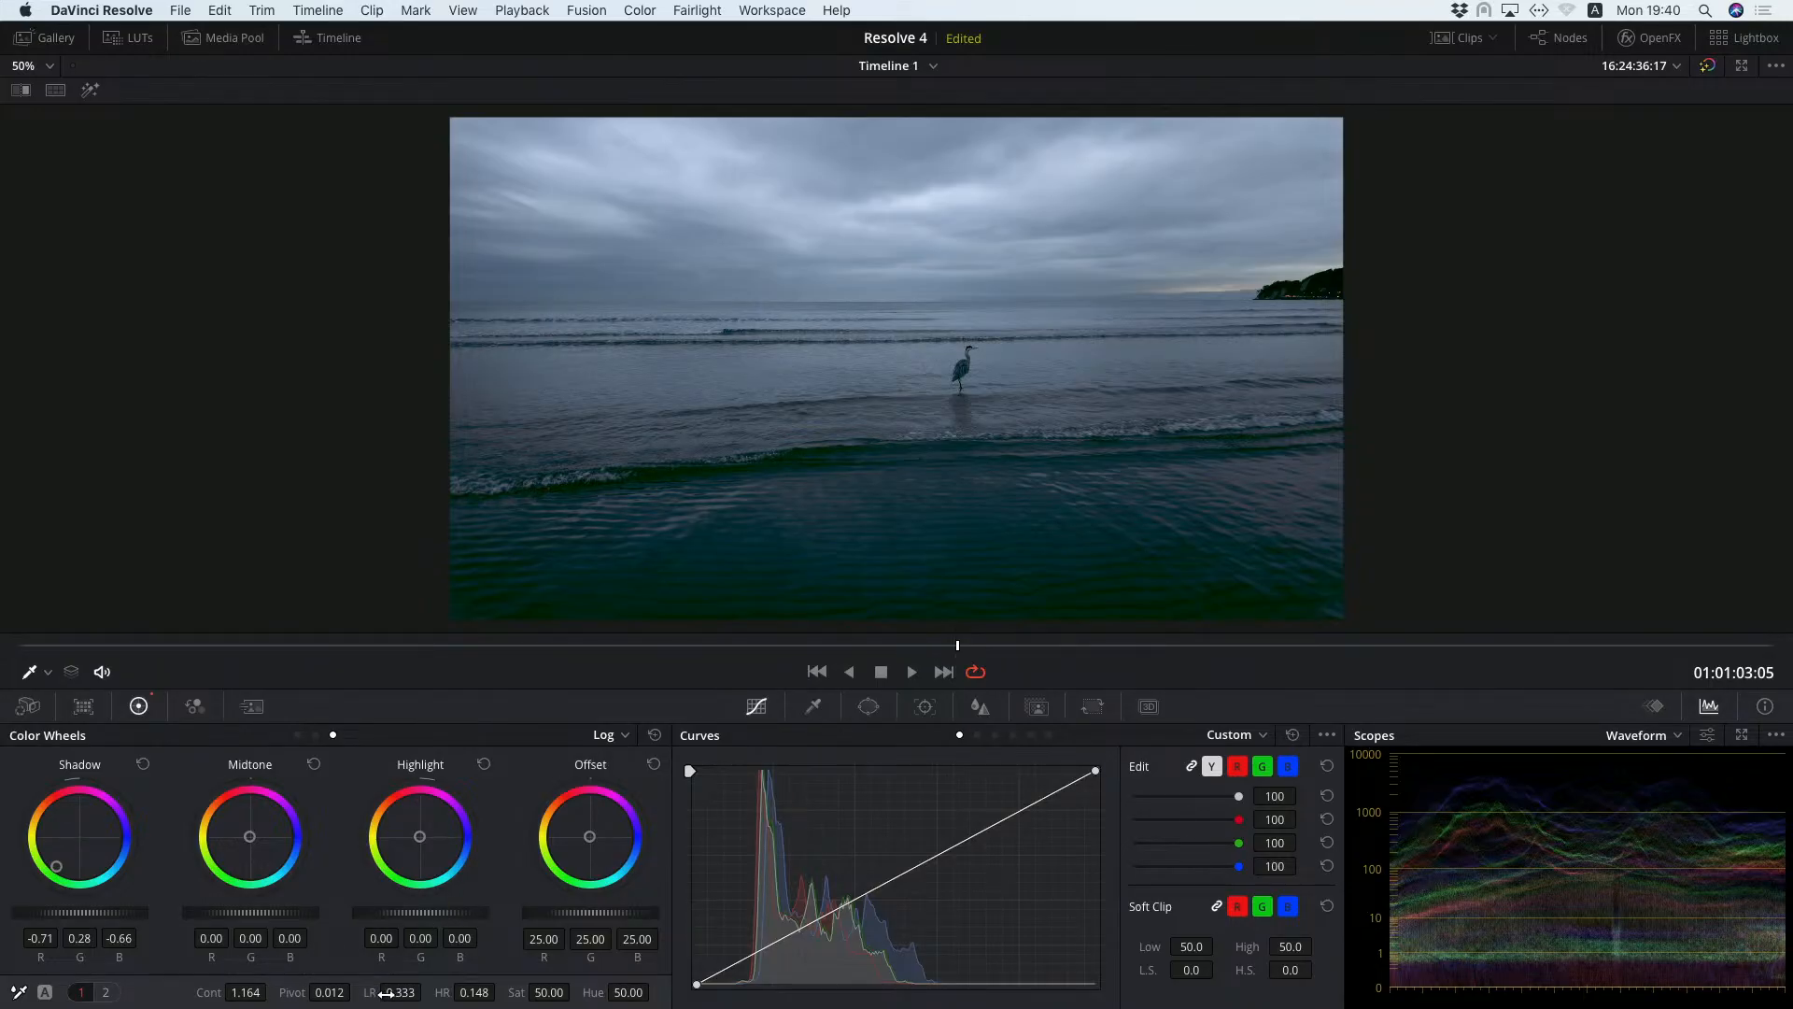
drag(399, 992, 271, 992)
Tint the beach clip's highlights orange-red (R 0.50, G -0.11, B -0.37) and set High Range to about 0.150.
drag(421, 837, 407, 815)
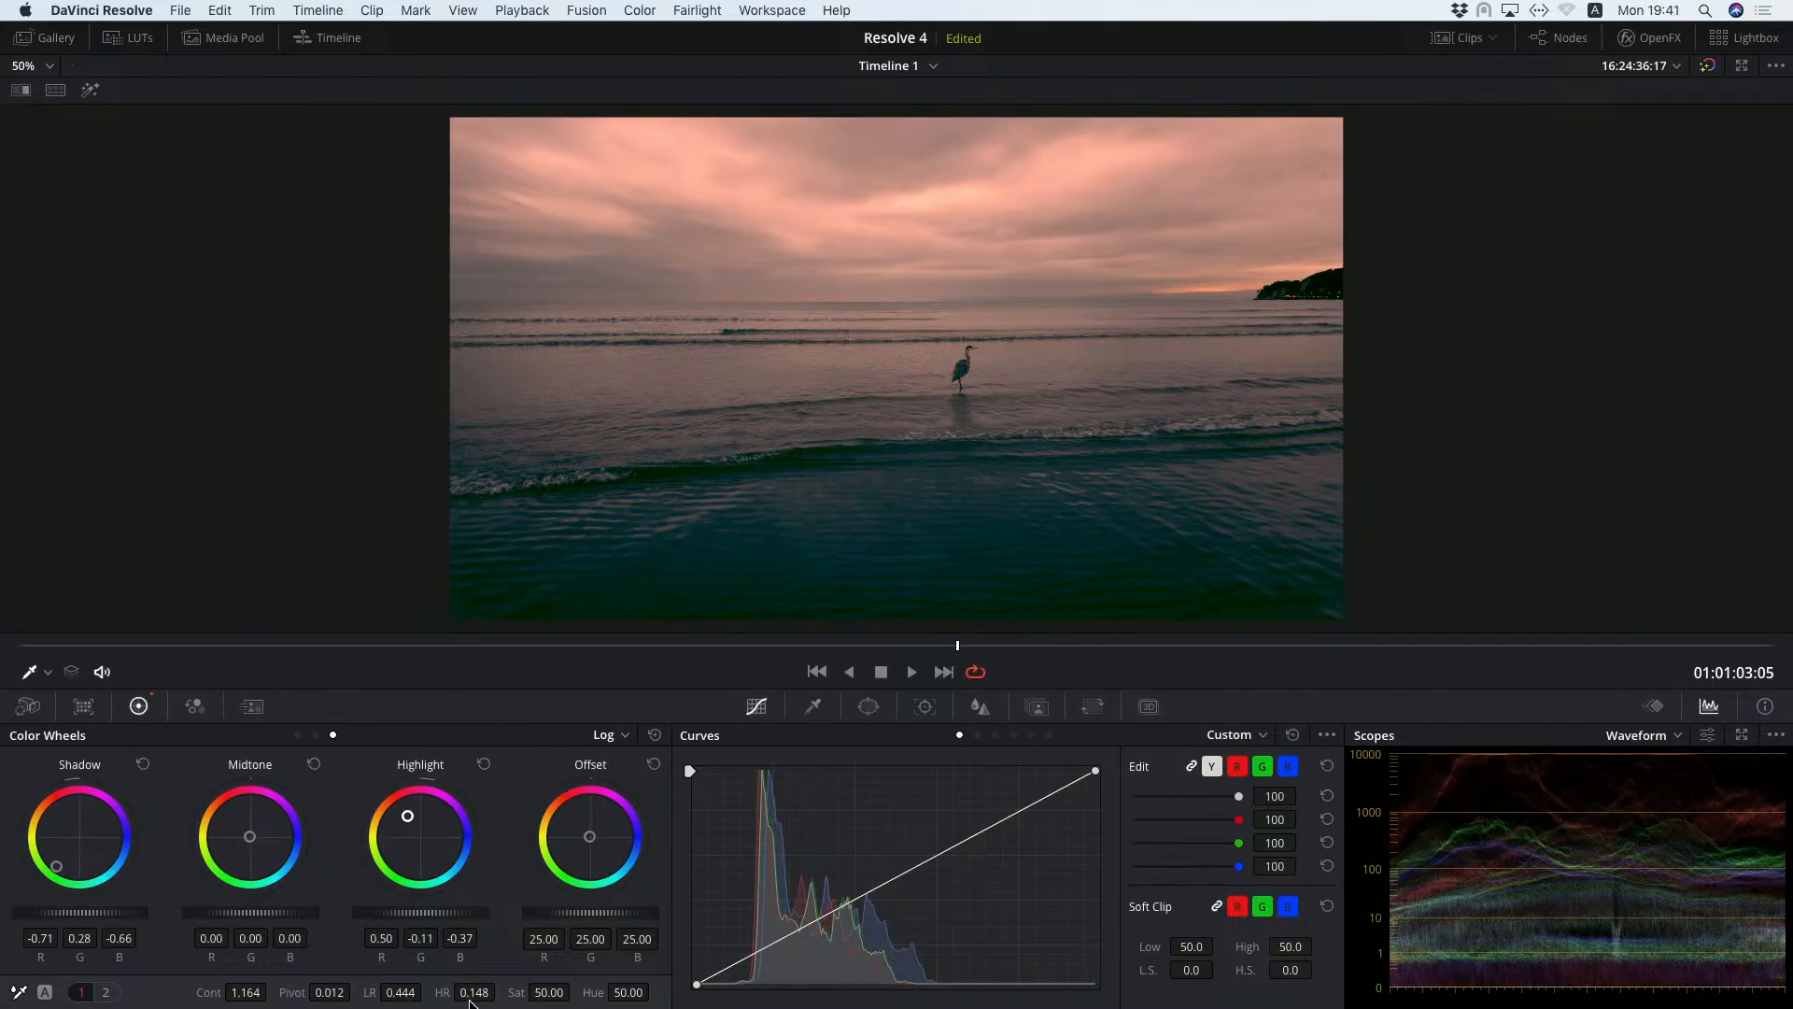
mouse_move(469, 1001)
mouse_down()
mouse_move(510, 992)
mouse_move(469, 988)
mouse_up()
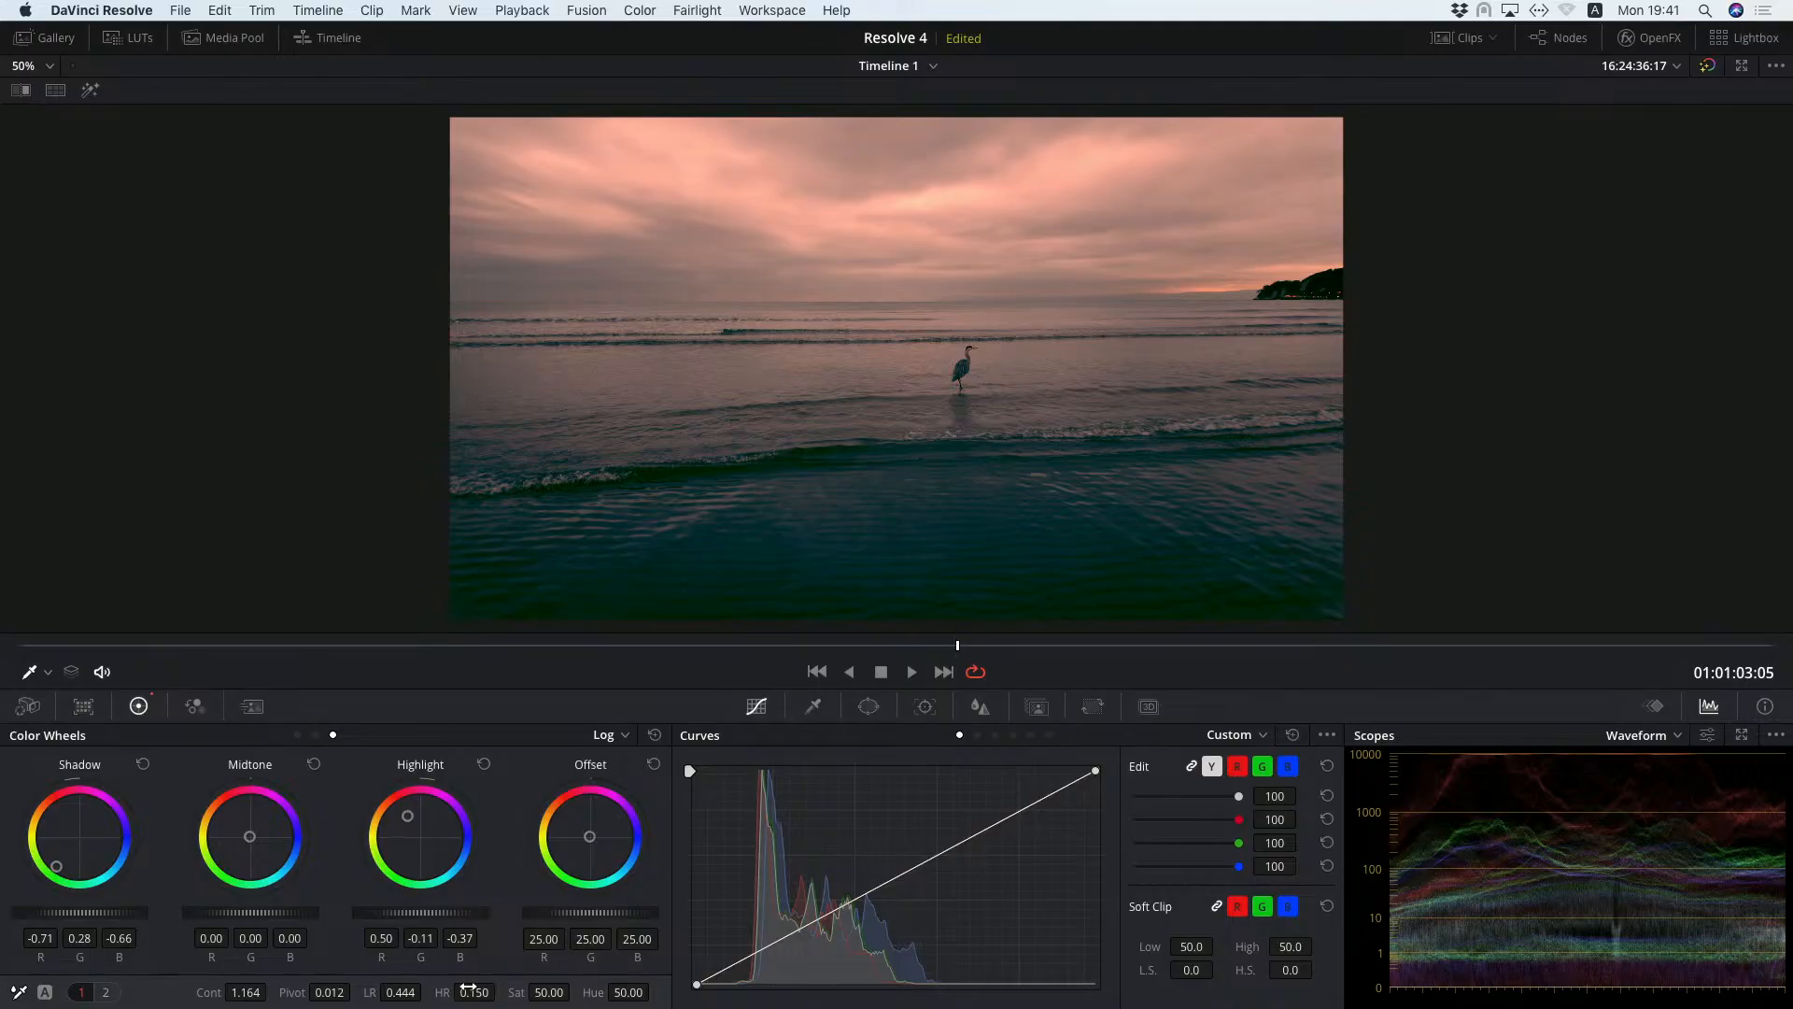